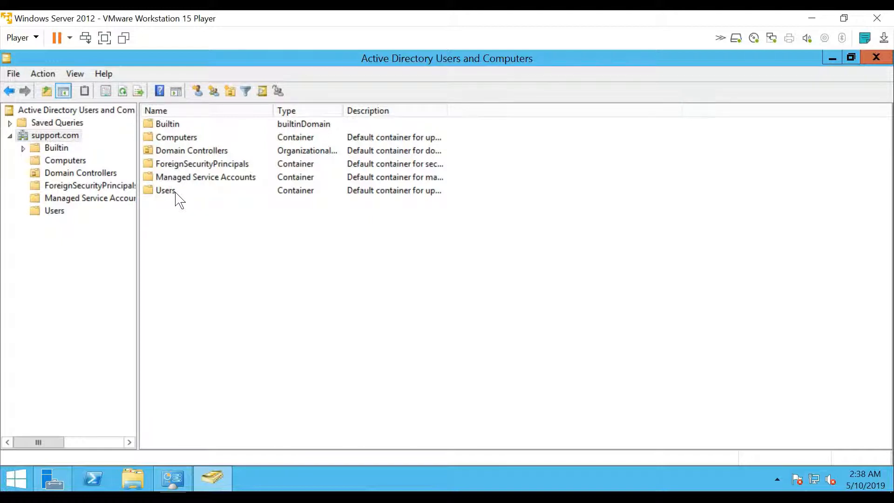
Show the Users container's accounts and groups, widening the Name column so full names are readable.
double_click(177, 193)
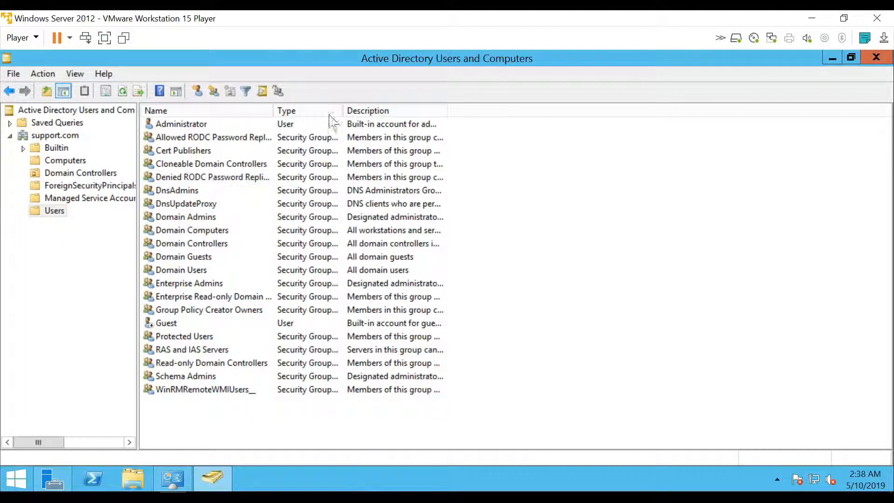
click(300, 124)
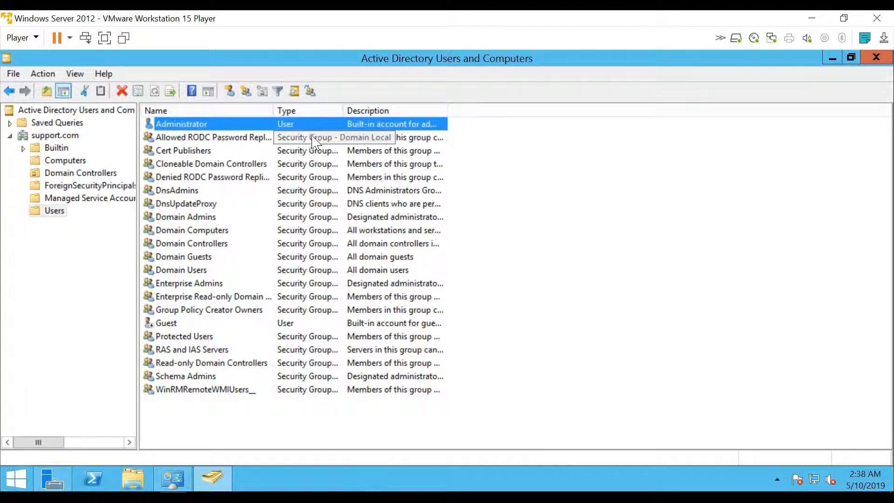
click(310, 137)
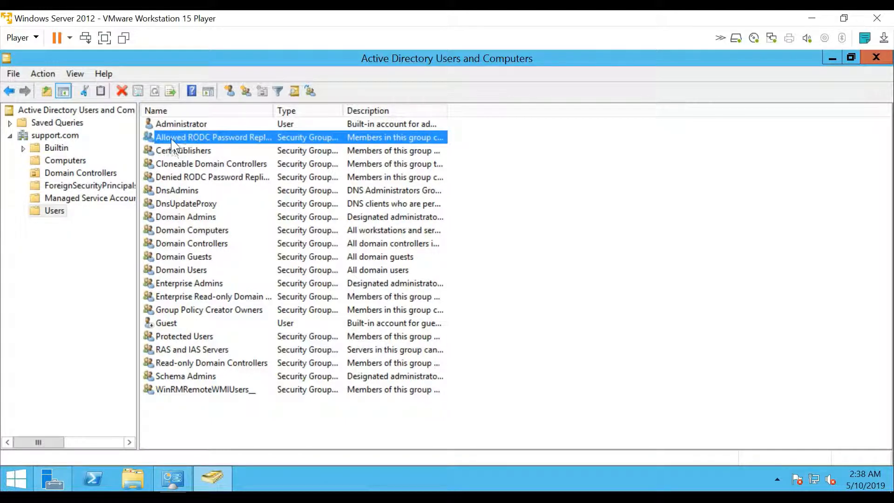
key(Up)
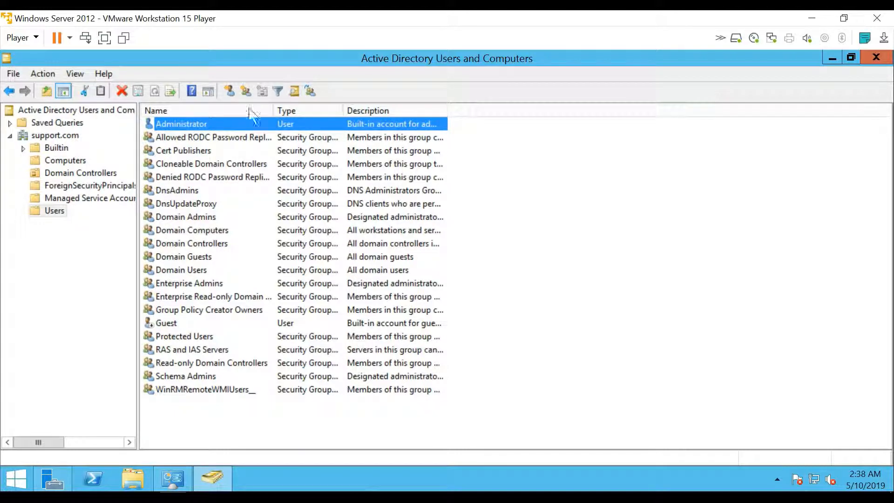
drag(329, 115, 332, 116)
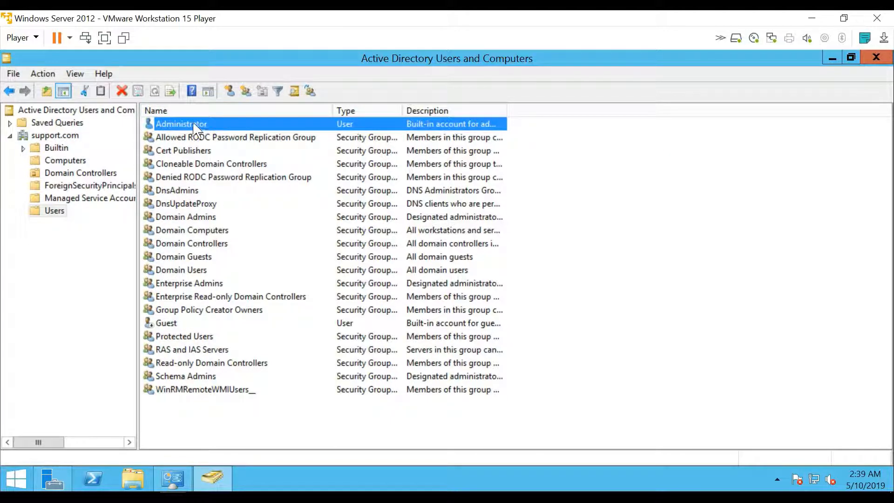
Open the Administrator account's properties.
click(175, 327)
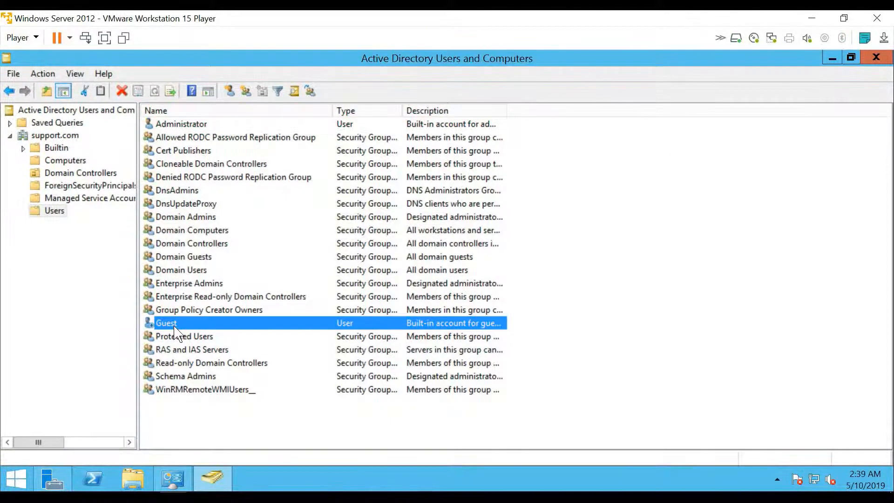
click(179, 127)
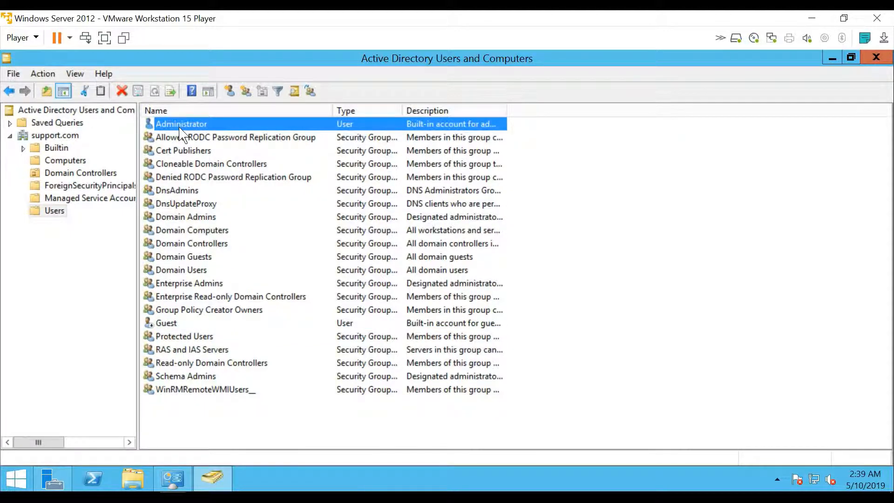
double_click(180, 127)
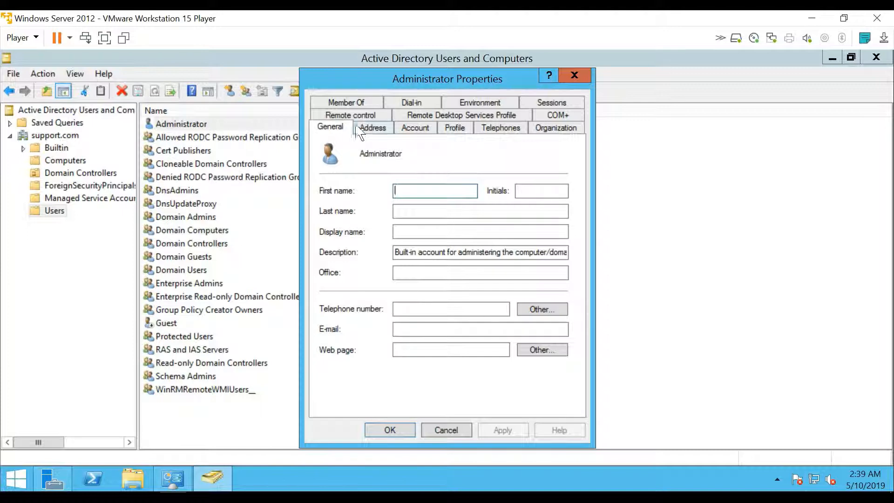
click(361, 103)
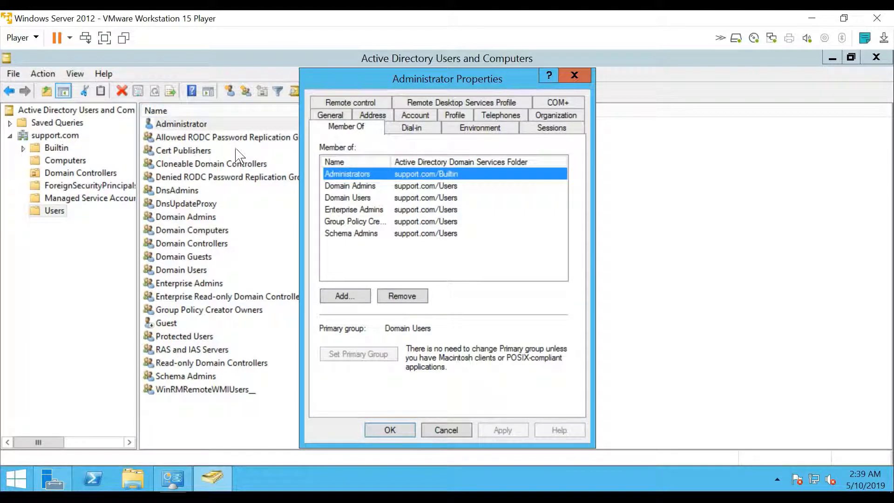
click(363, 190)
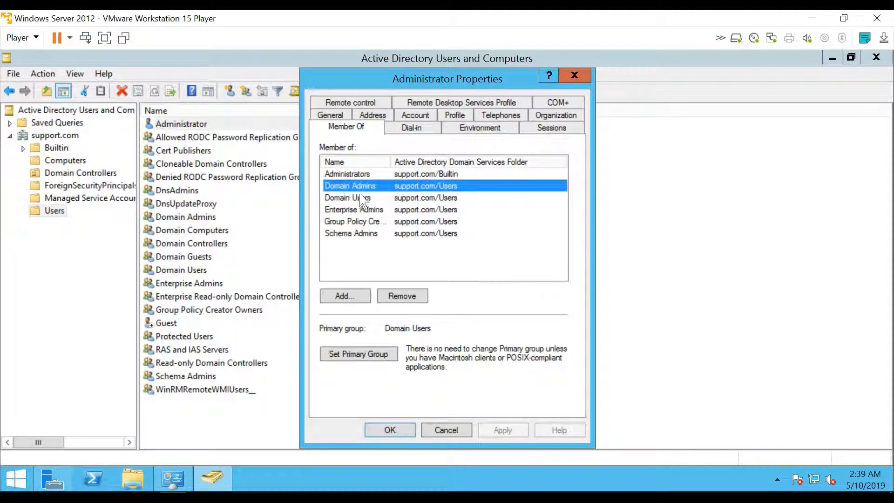
click(374, 209)
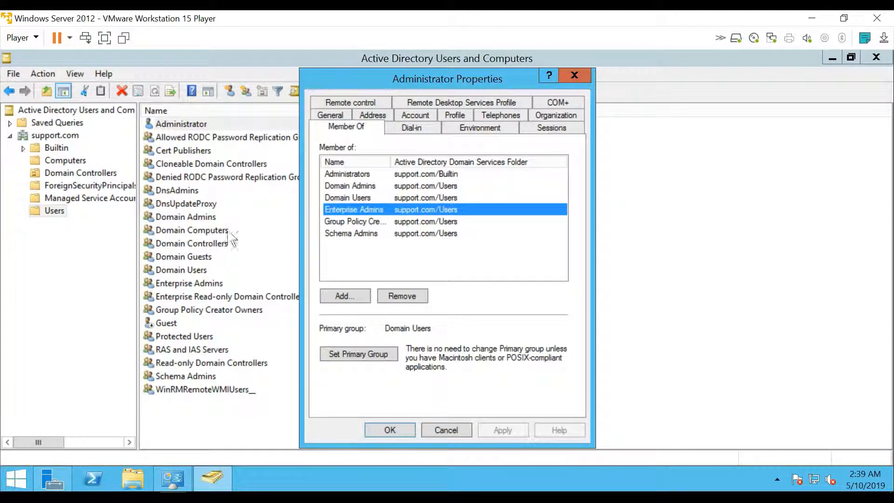
click(349, 221)
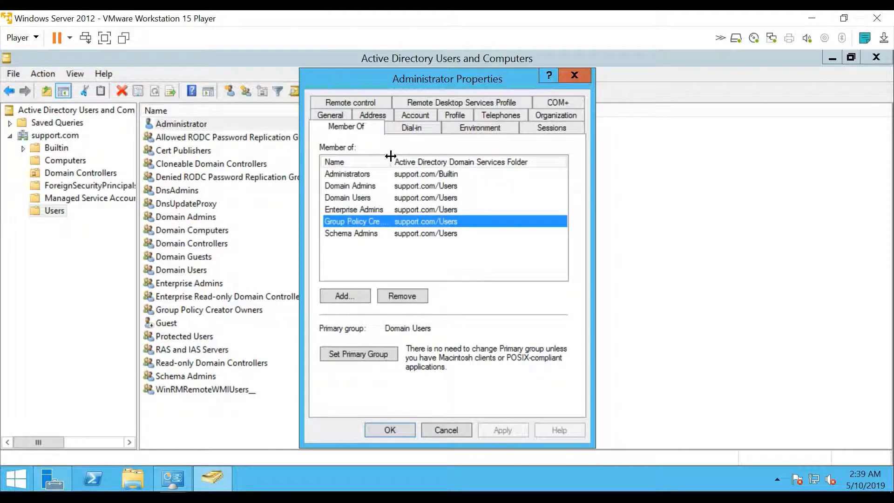
drag(390, 155, 401, 156)
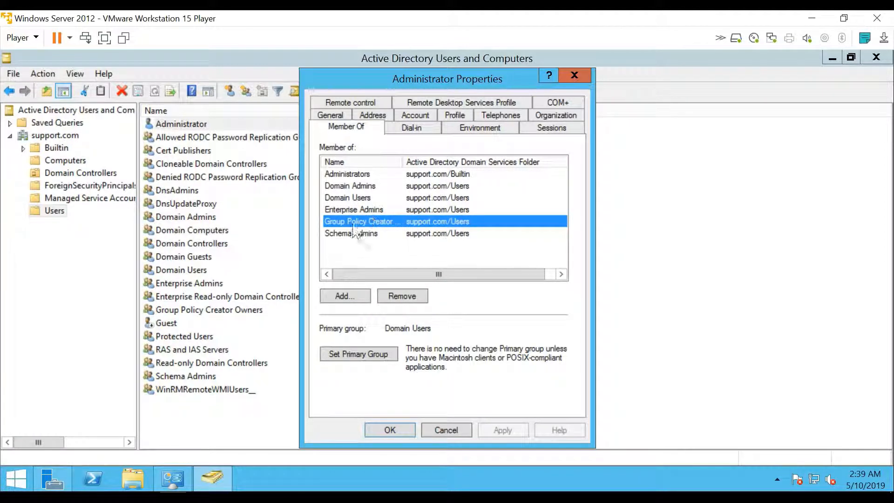
click(347, 250)
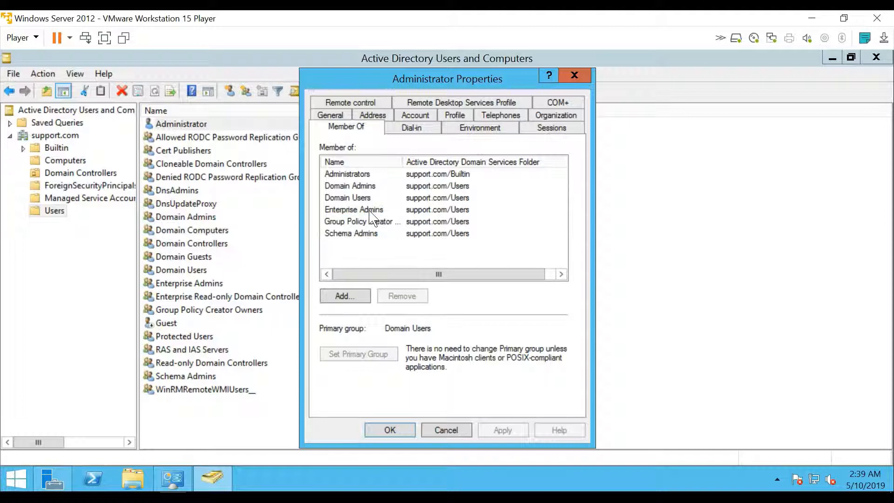
click(575, 74)
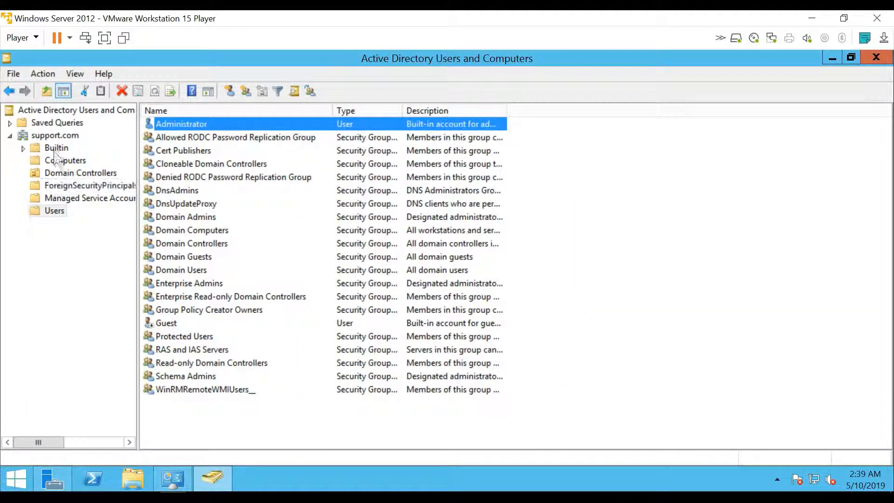
Start a new group under support.com, cancel it, then reselect the domain to show its containers and actions.
right_click(56, 135)
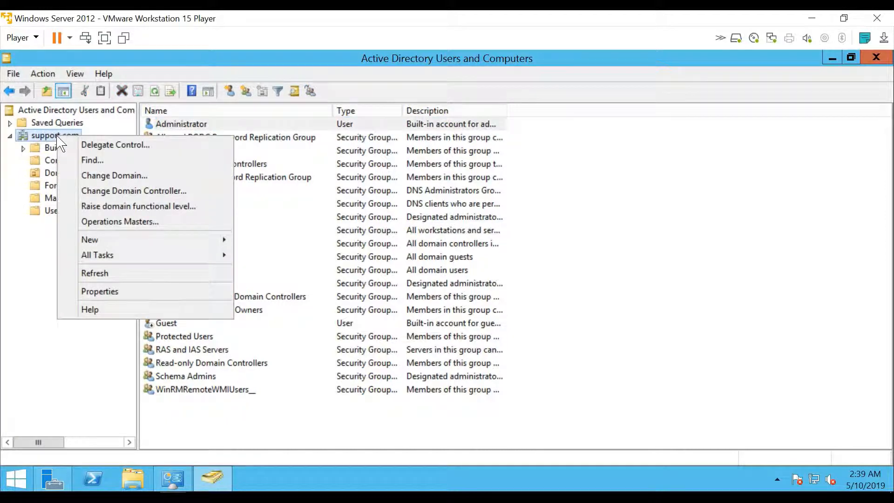
mouse_move(191, 246)
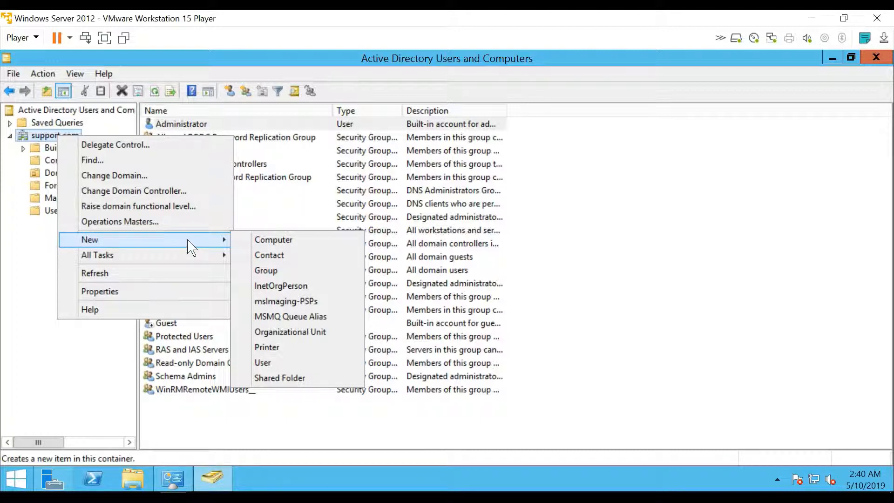
click(294, 271)
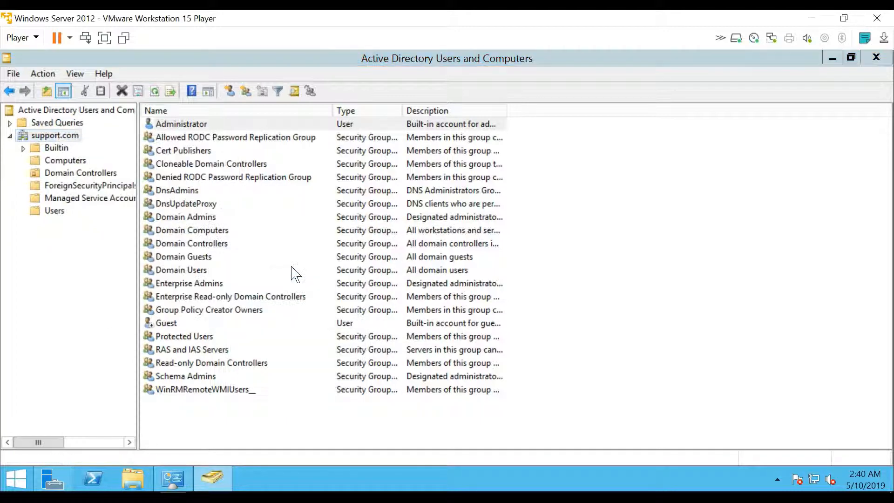
key(Escape)
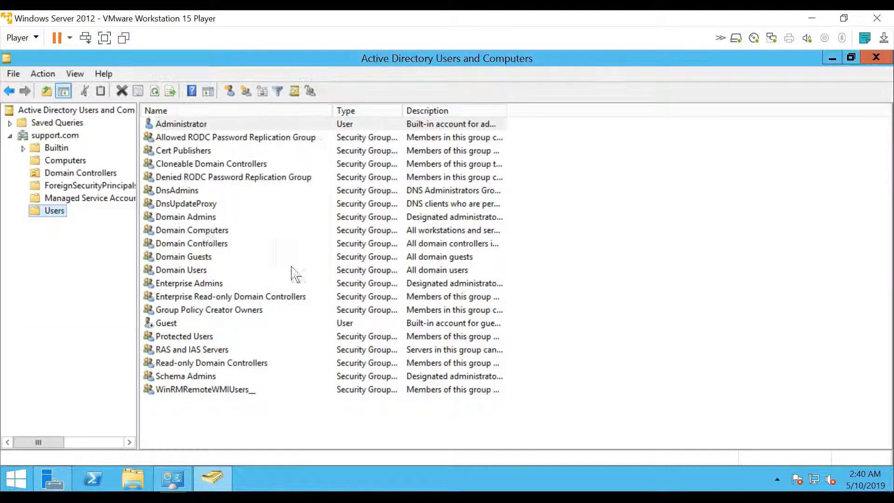
click(75, 136)
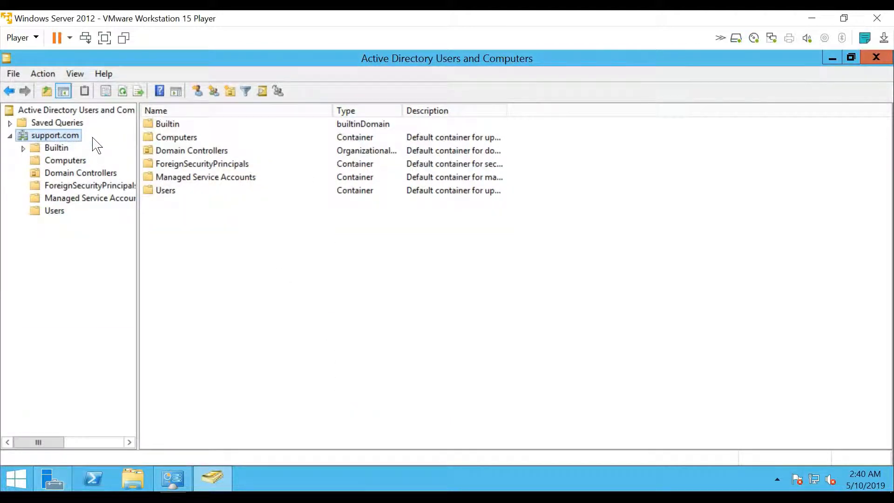
right_click(77, 138)
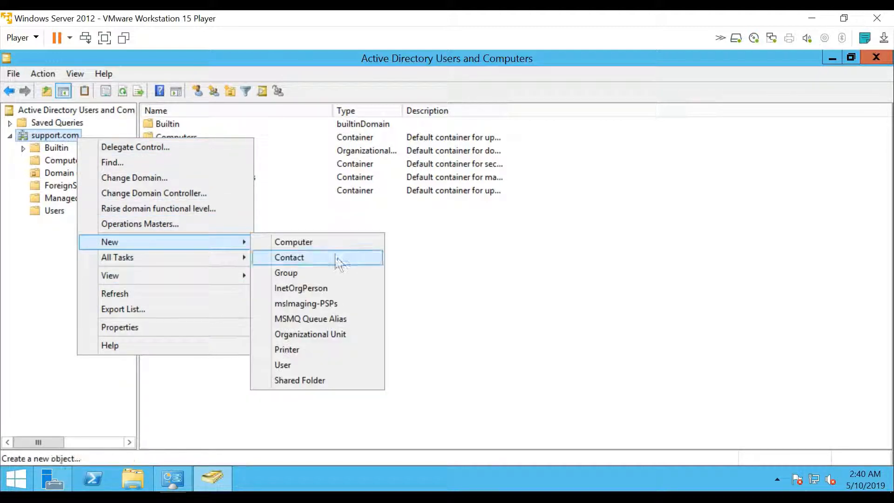
Create an organizational unit named HR directly under support.com.
click(299, 339)
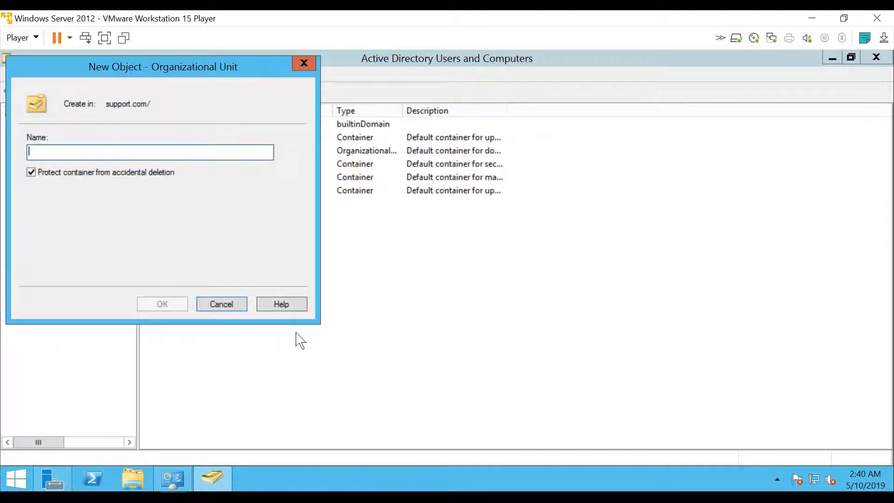
text(HR)
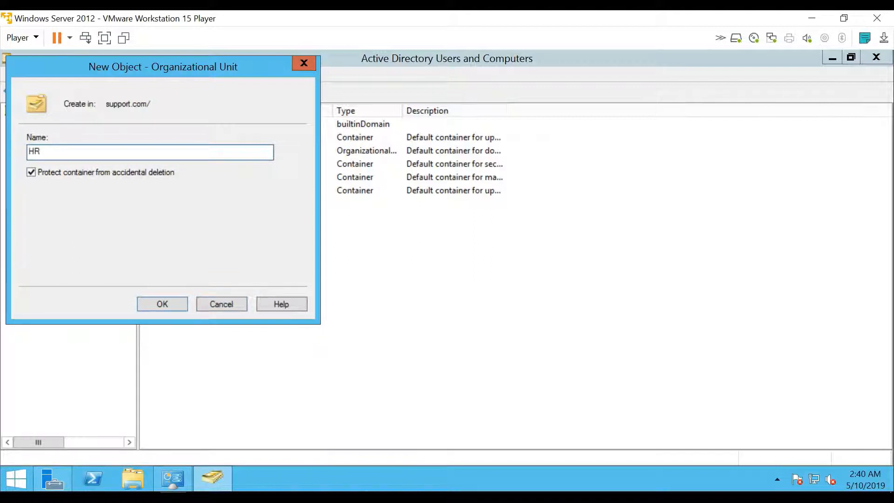
key(Return)
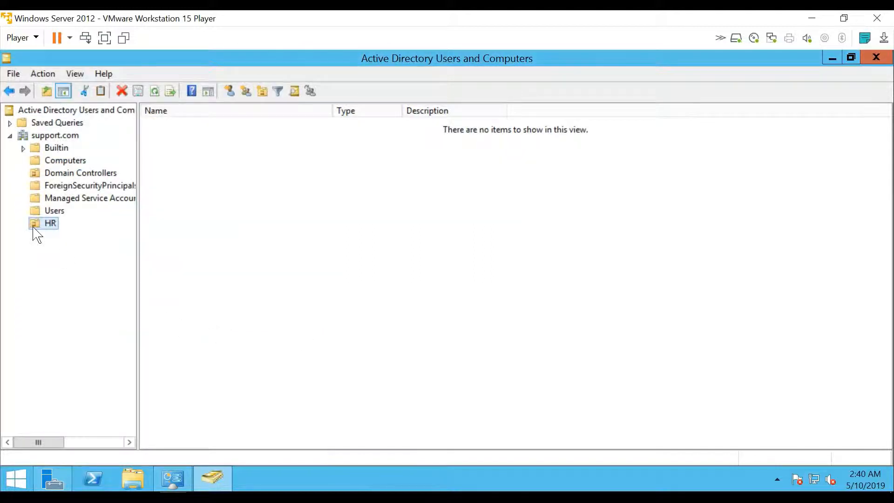
Add a second organizational unit named IT under support.com and select its empty contents.
right_click(51, 136)
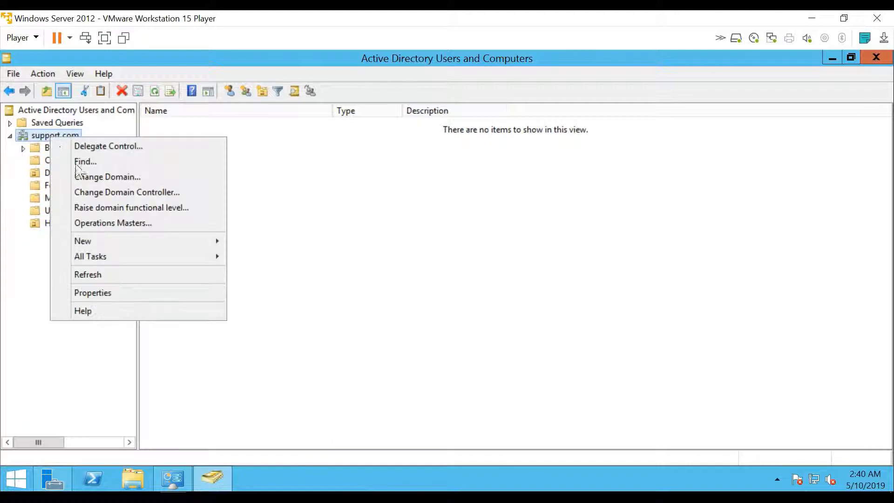
mouse_move(153, 243)
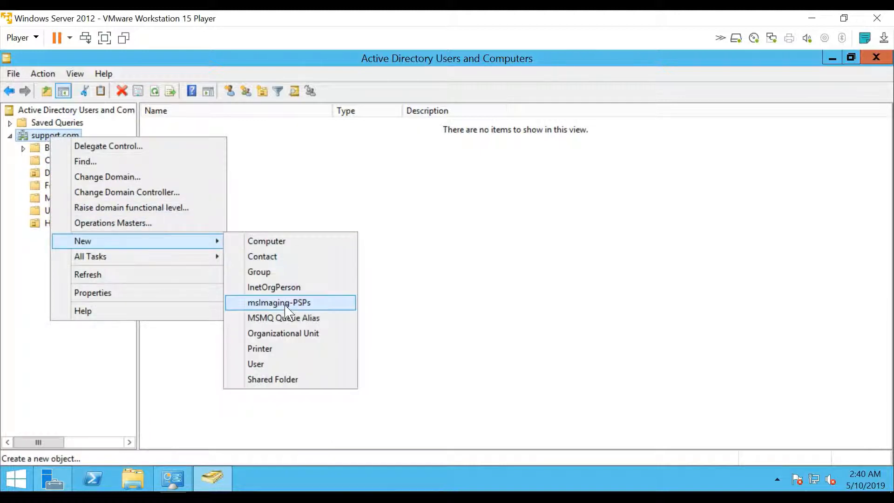
click(282, 333)
text(IT)
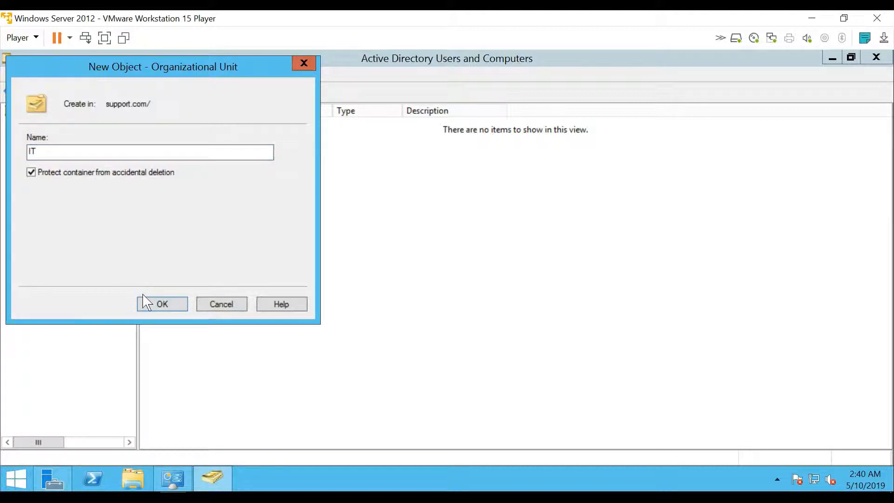
click(159, 305)
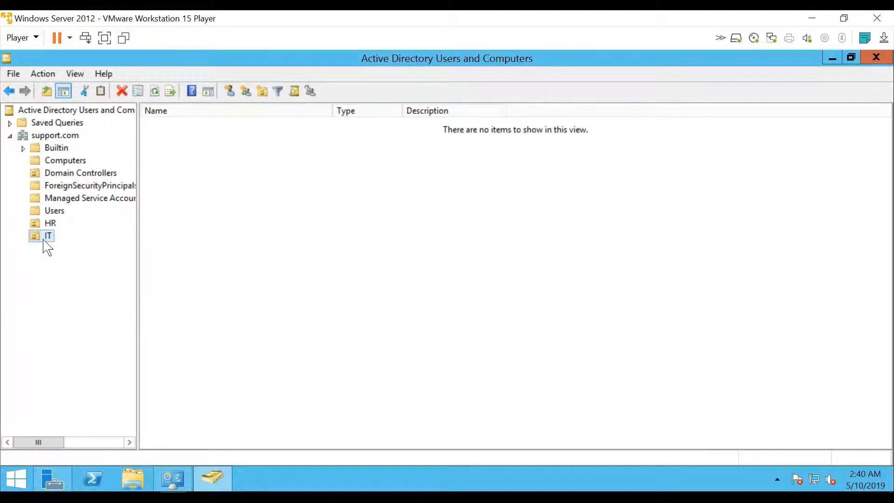
click(325, 166)
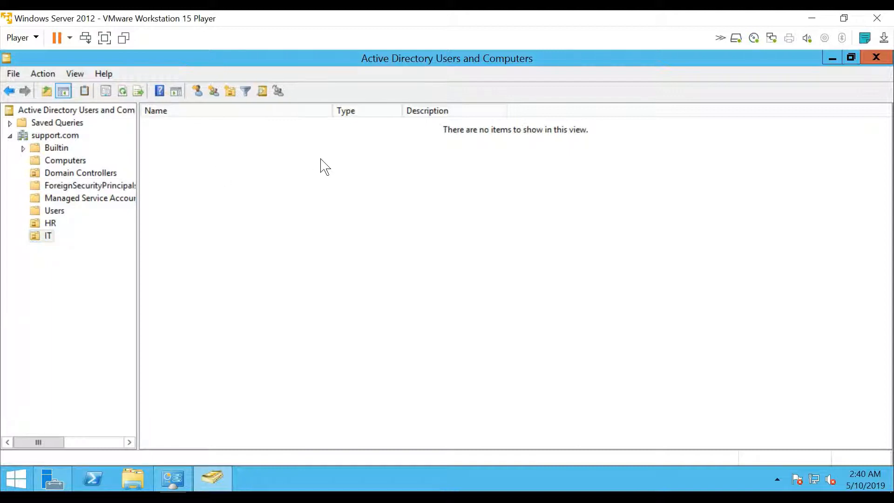
Start a new user in the IT unit with first name IT and last name Admin.
right_click(242, 180)
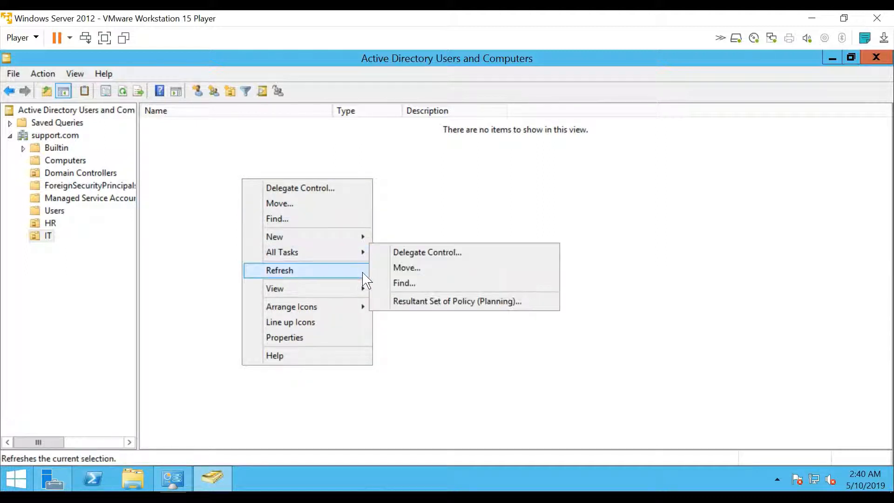
mouse_move(361, 238)
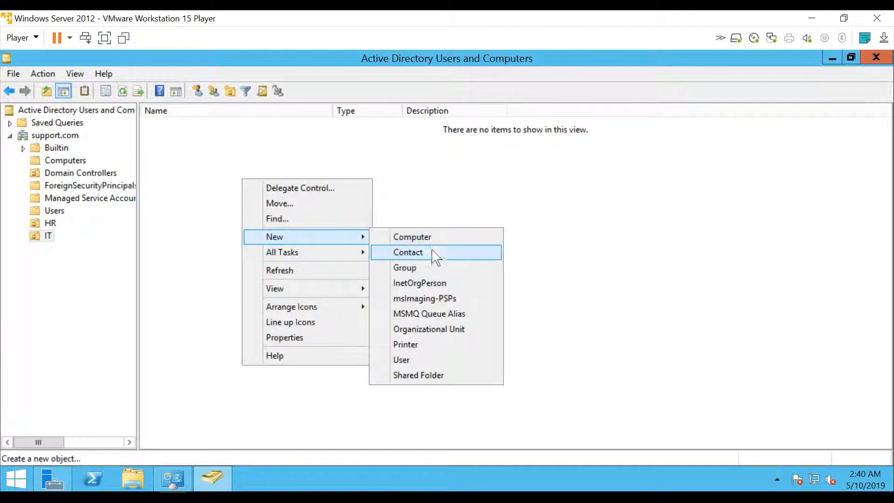
click(419, 362)
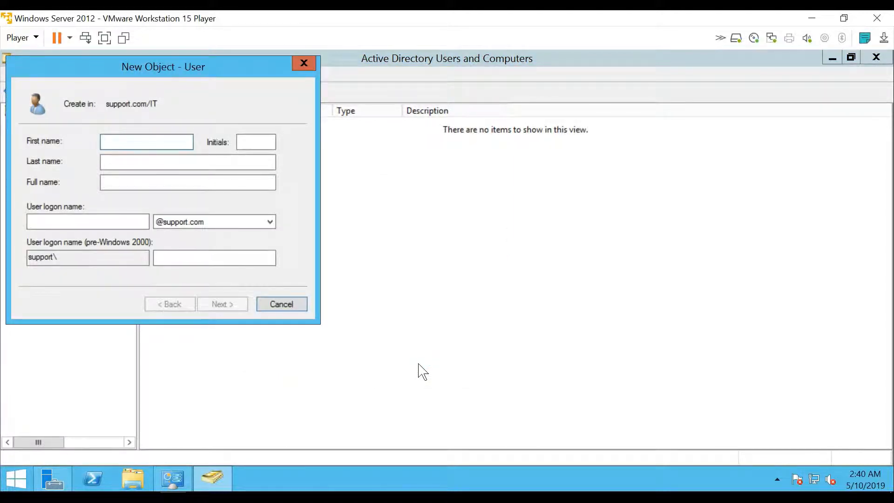
text(It)
text(T)
key(Tab)
key(Tab)
text(Admin)
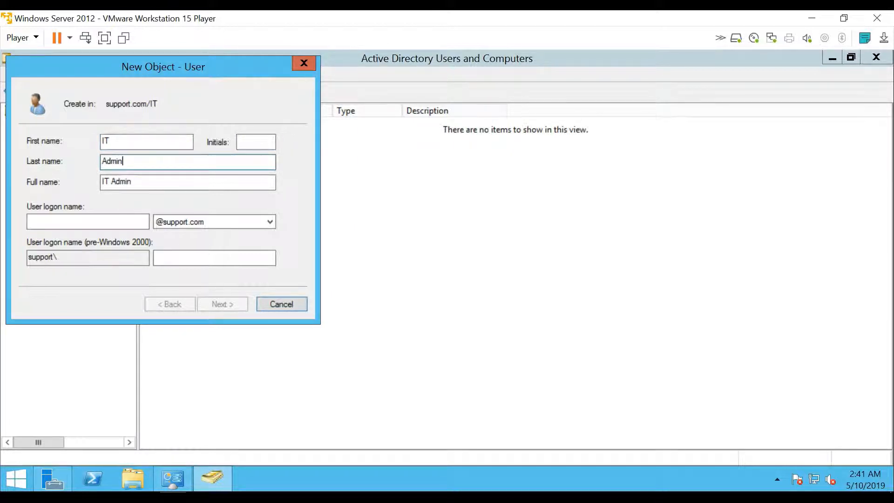
key(Tab)
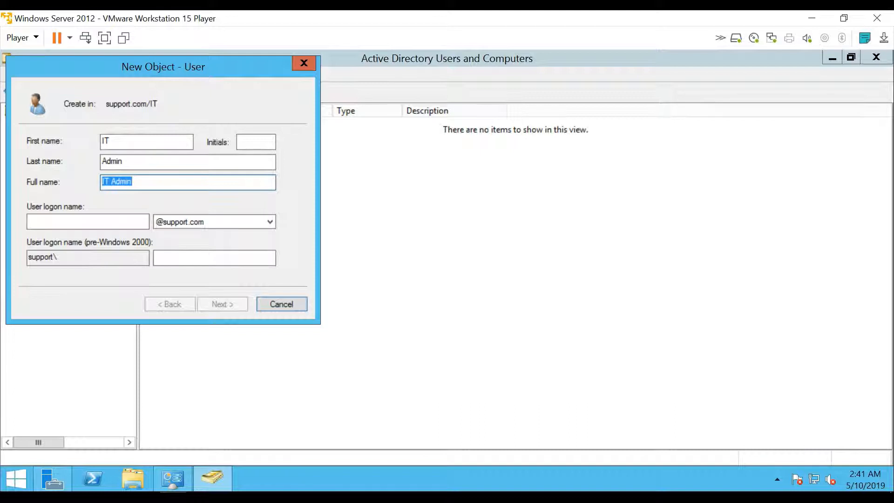
Set the user logon name to itadmin, check the domain suffix, and continue to password settings.
click(136, 224)
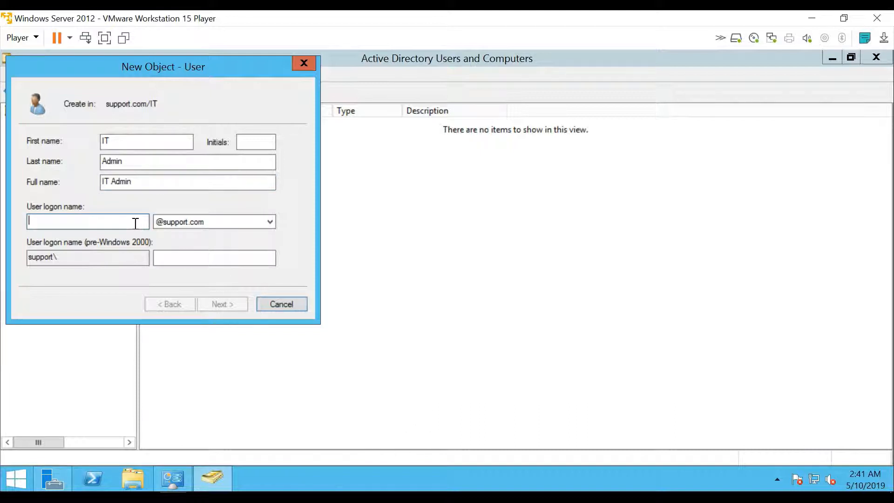
text(admin)
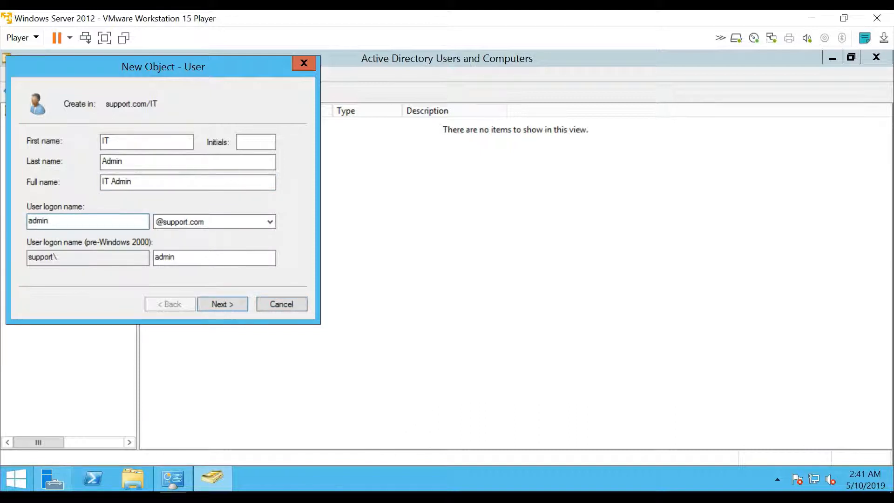
key(BackSpace)
key(BackSpace)
key(BackSpace)
key(BackSpace)
key(BackSpace)
text(itadmin)
click(205, 226)
click(205, 233)
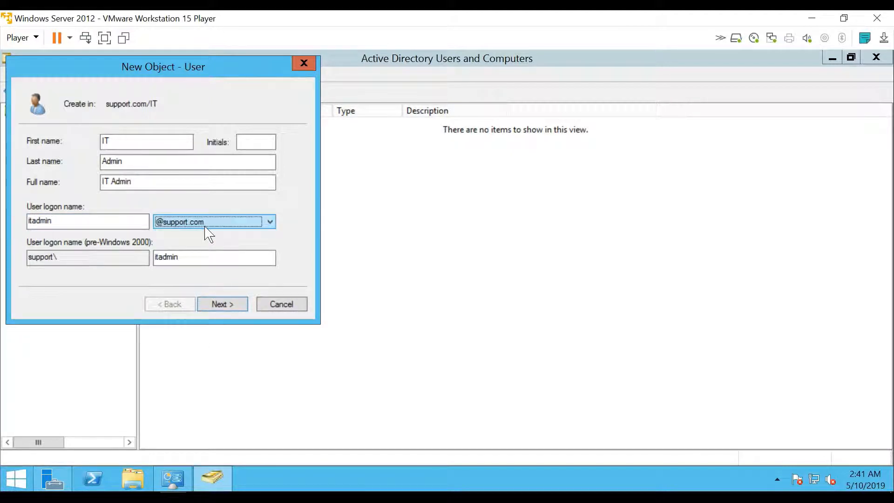
click(237, 225)
click(238, 227)
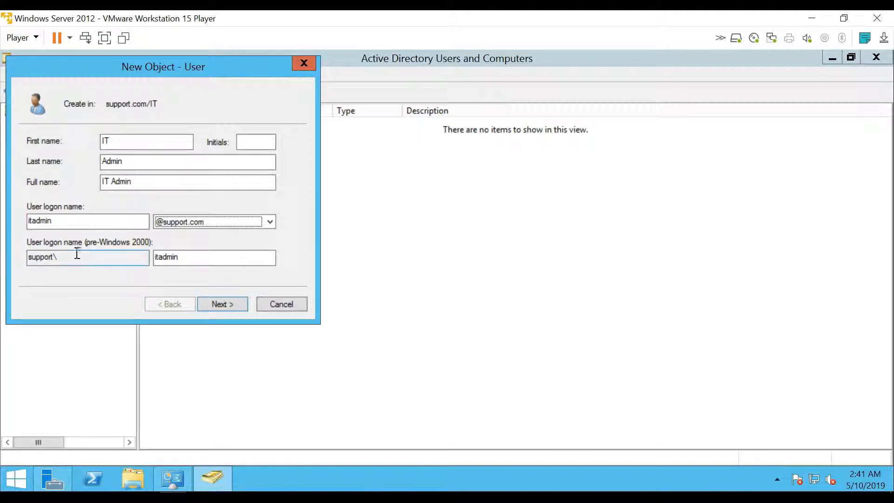
click(223, 305)
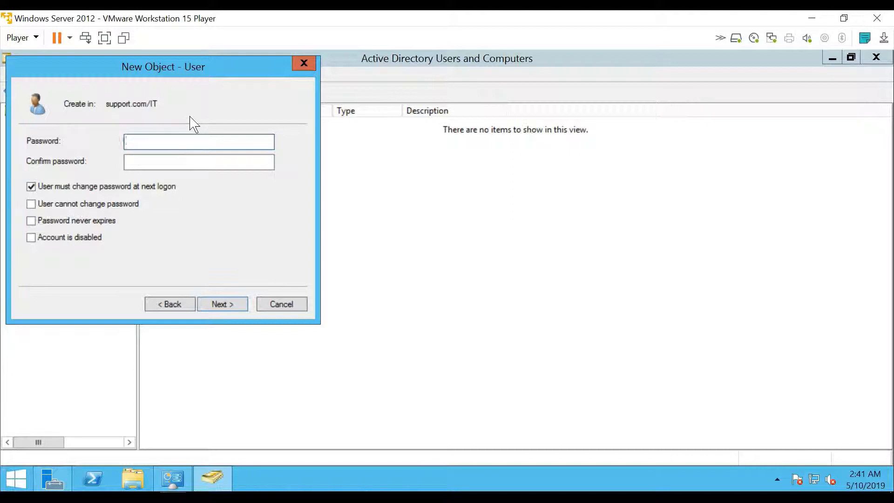
Enter and confirm the user's password, then tick 'User cannot change password', triggering a conflict error.
text(•••••••)
key(Tab)
text(•••••••)
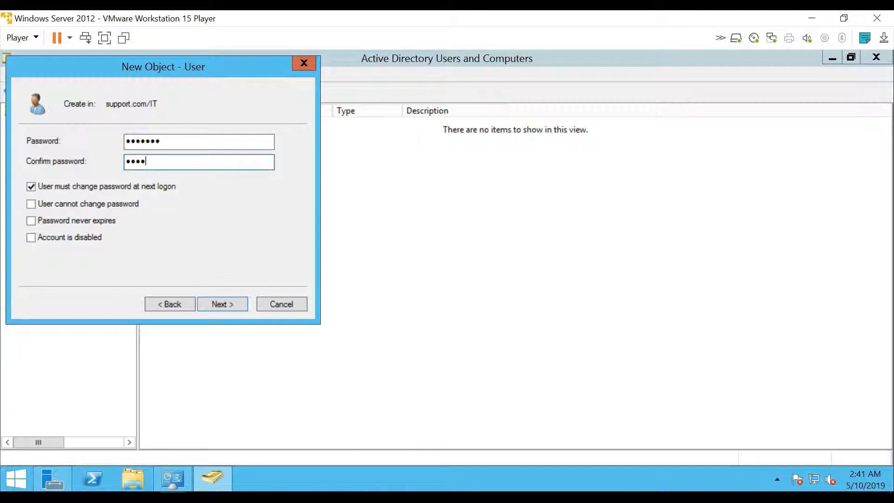
key(Tab)
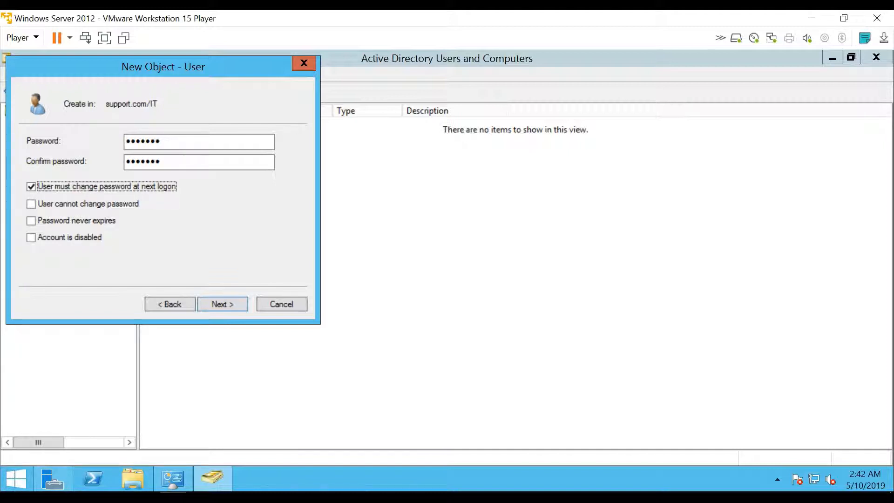
click(31, 205)
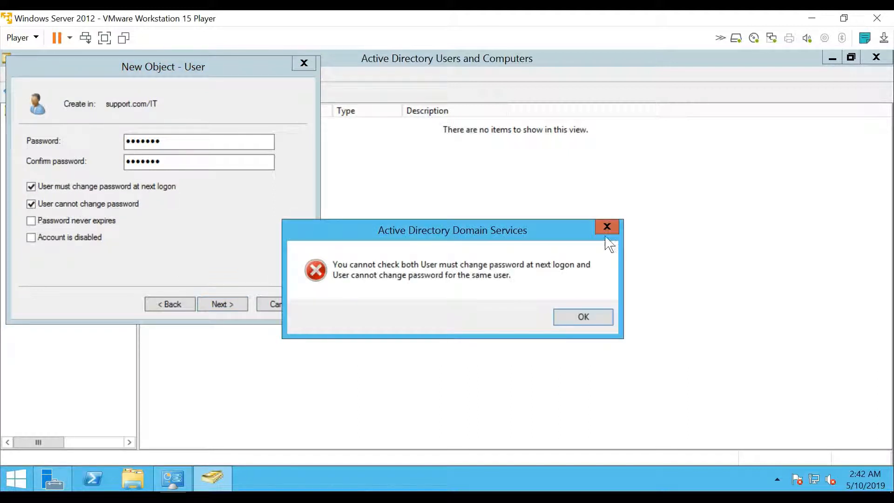
Untick 'must change password at next logon', tick 'cannot change password' and 'Password never expires', and reach the summary.
click(564, 315)
click(48, 187)
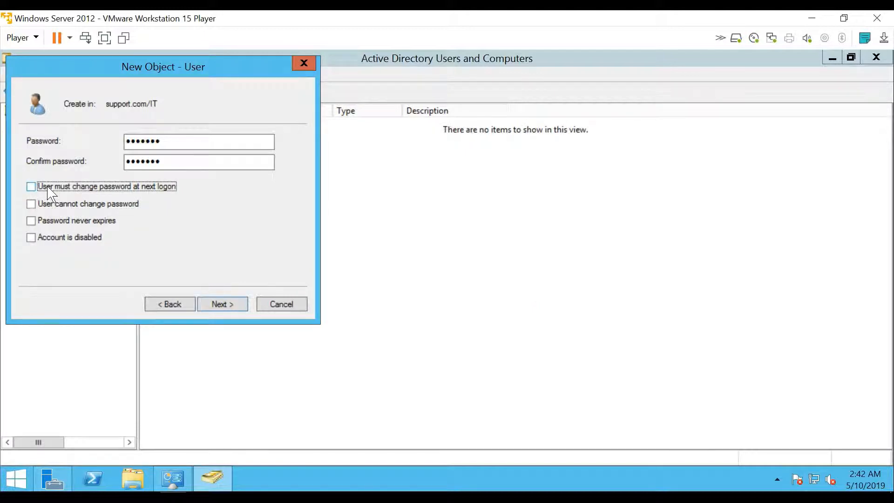
click(31, 204)
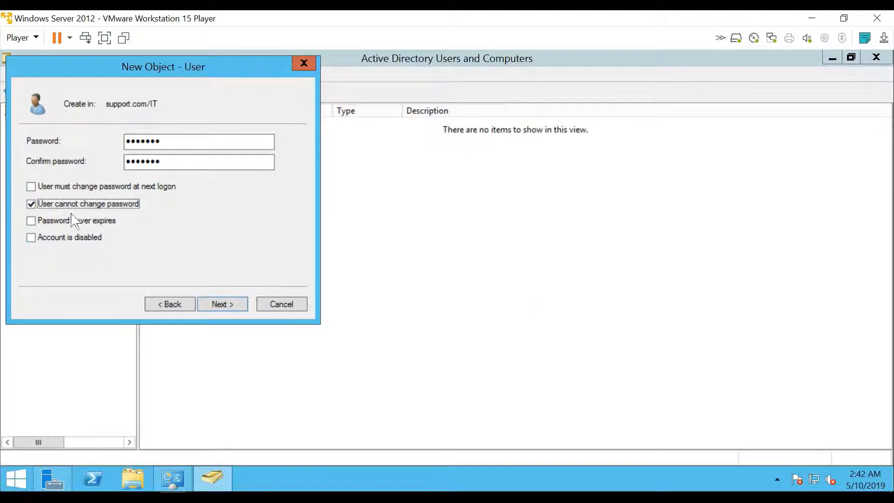
click(32, 221)
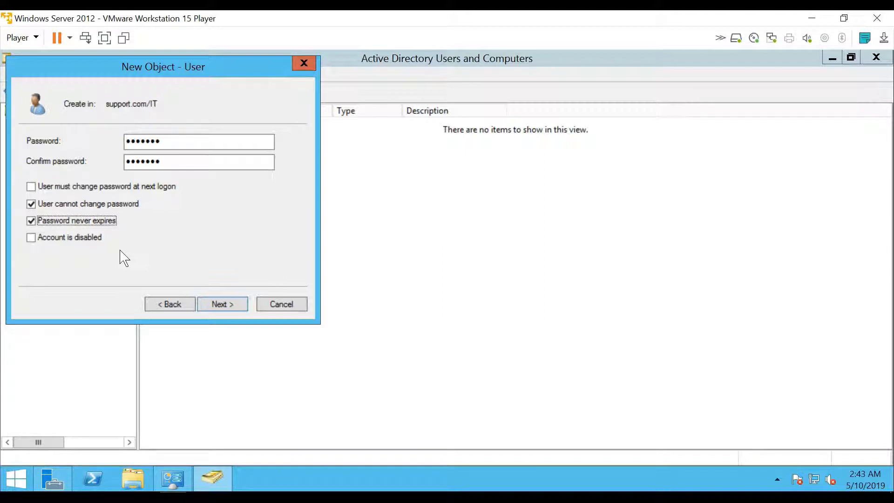
click(224, 305)
Attempt to finish, dismiss the password-policy error, and return to the password page.
click(223, 305)
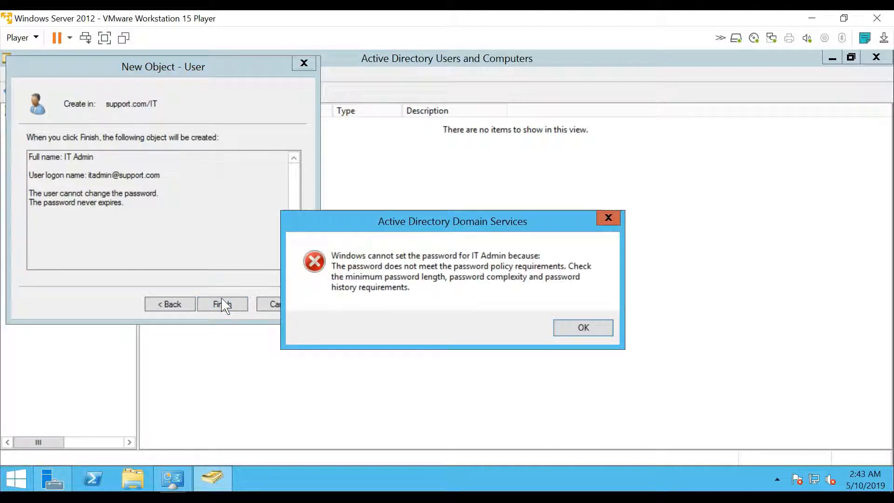
click(580, 333)
click(160, 303)
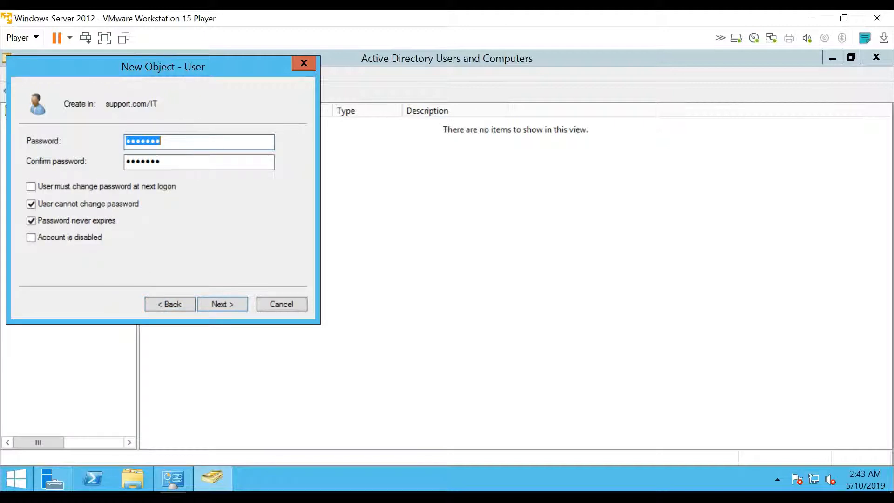
Enter a longer password and its confirmation, then finish creating the IT Admin user.
text(•••••••••••••)
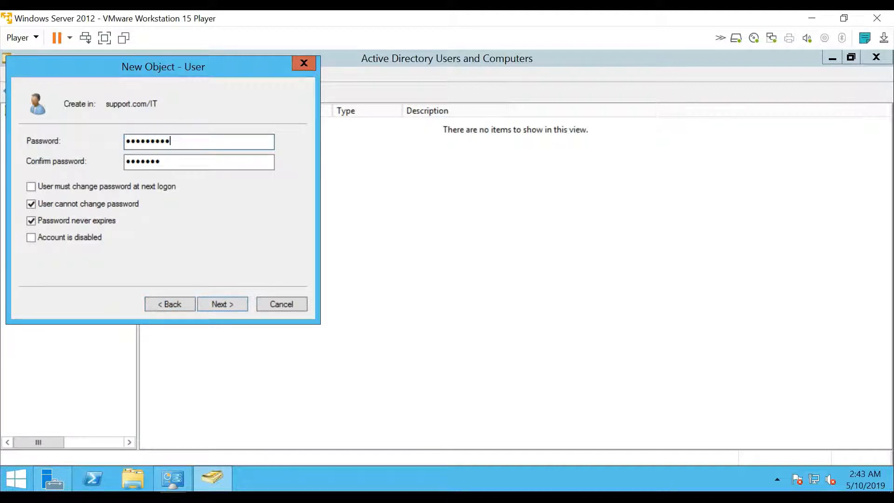
key(Tab)
text(••••••••)
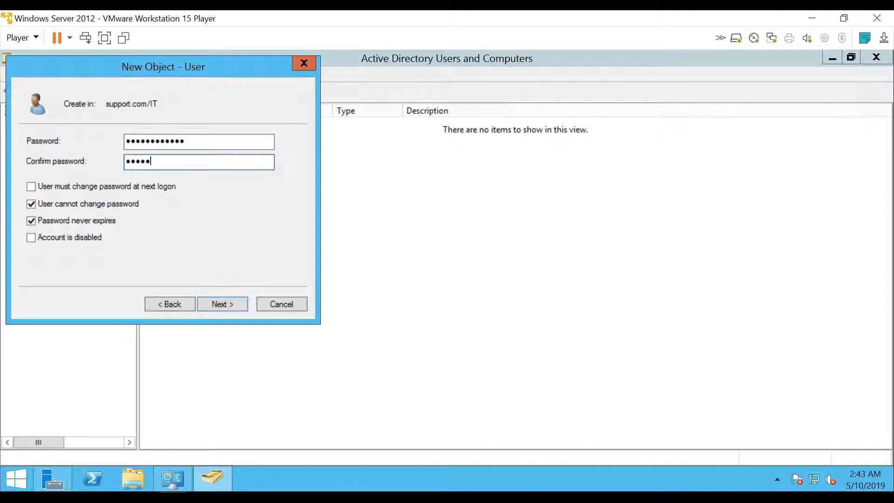
key(BackSpace)
key(BackSpace)
key(BackSpace)
key(BackSpace)
key(BackSpace)
key(BackSpace)
key(BackSpace)
key(BackSpace)
text(•••••••••••••)
key(Return)
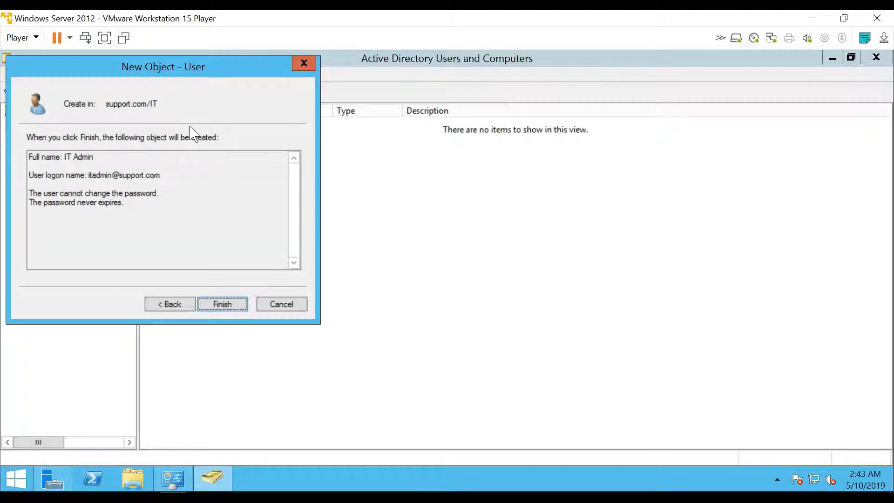
key(Return)
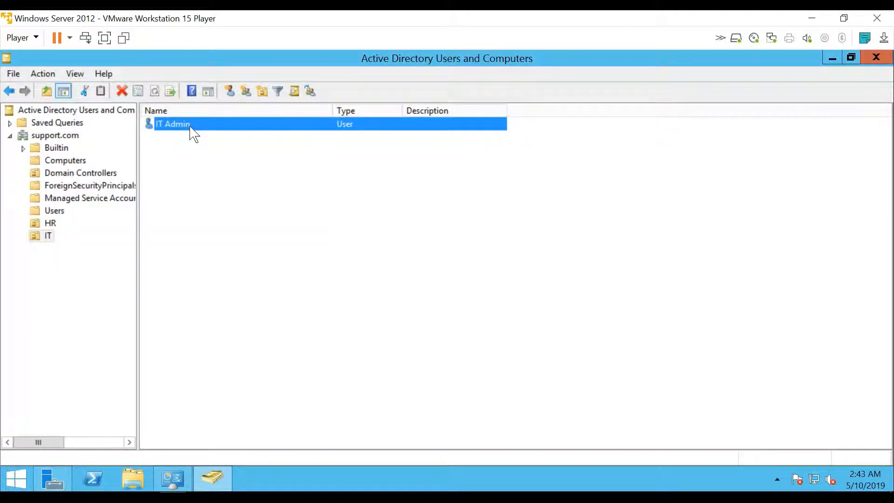
double_click(193, 133)
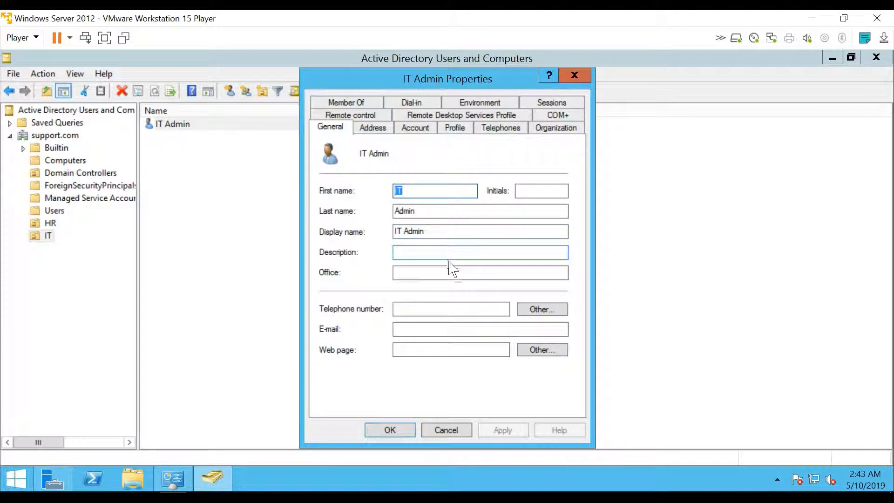
click(373, 130)
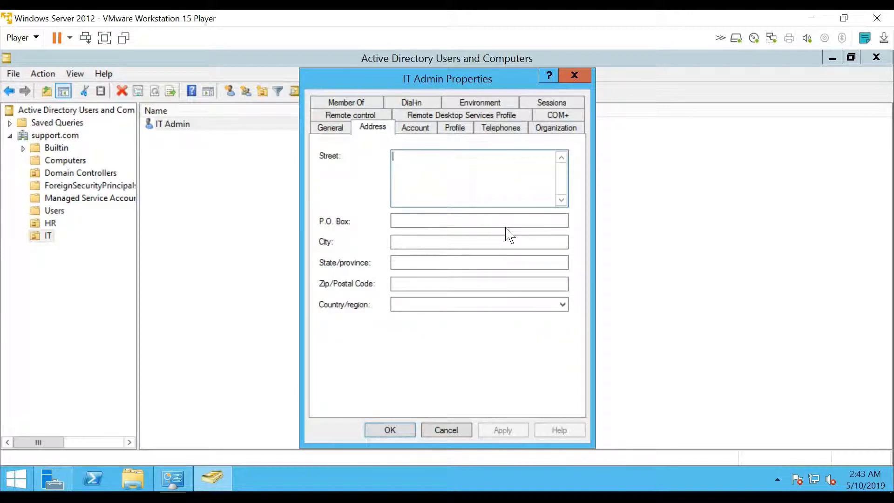
click(445, 169)
click(412, 134)
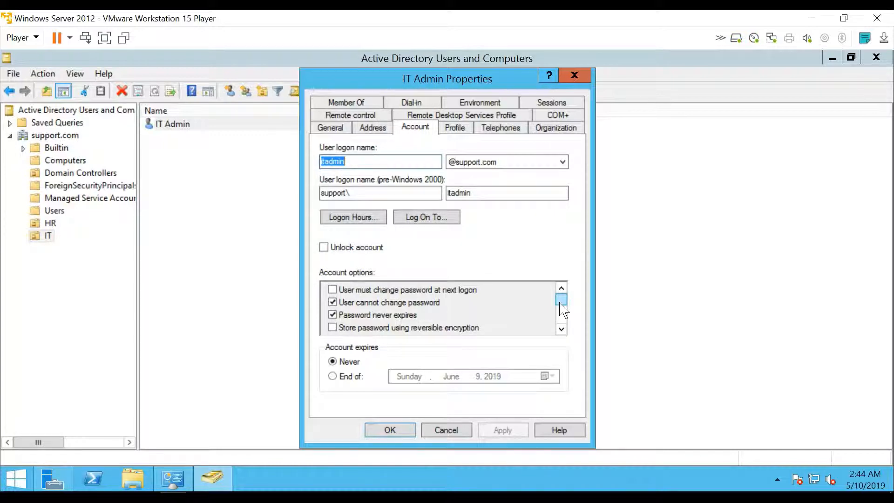
mouse_move(560, 303)
mouse_down()
mouse_move(567, 332)
mouse_move(569, 306)
mouse_up()
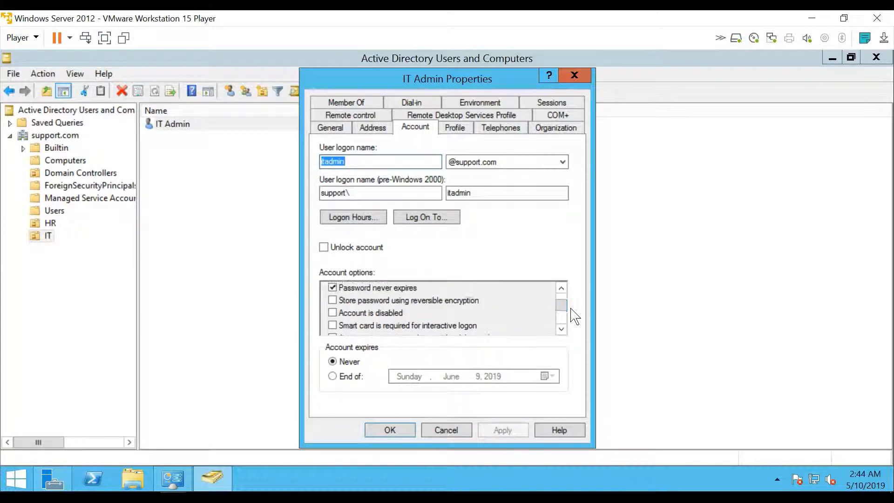
click(326, 248)
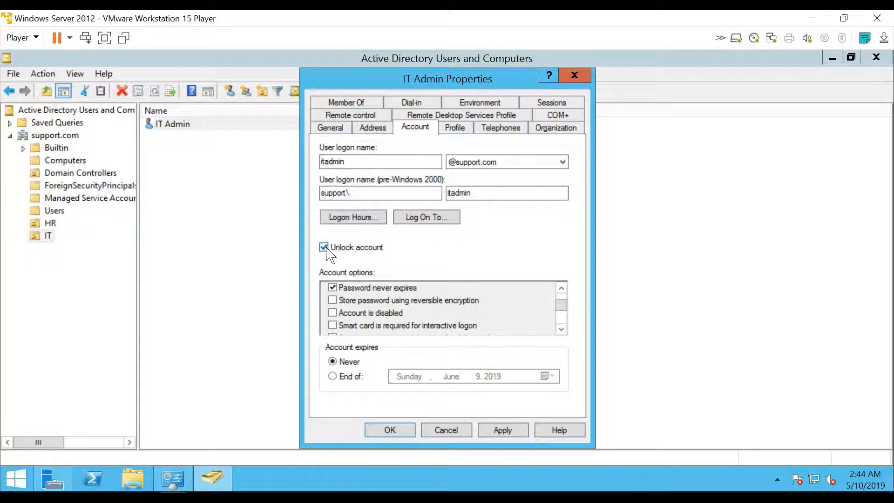
click(326, 249)
scroll(566, 306, down, 1)
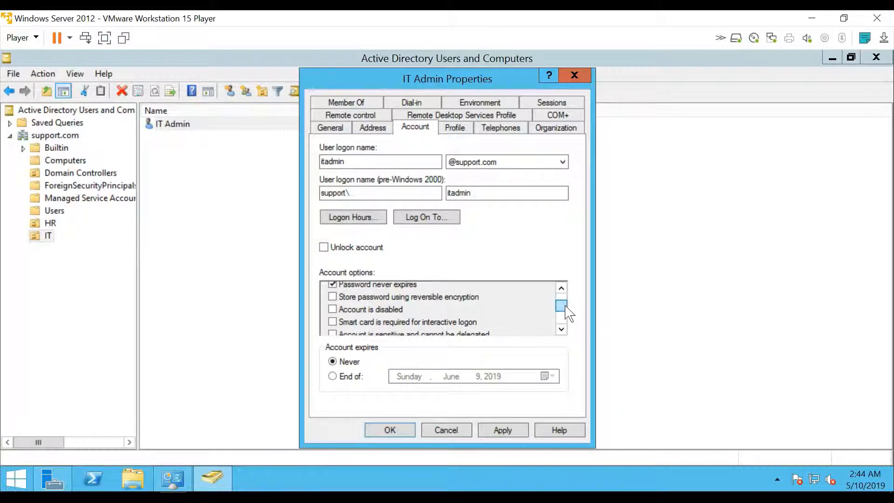
drag(566, 307, 566, 325)
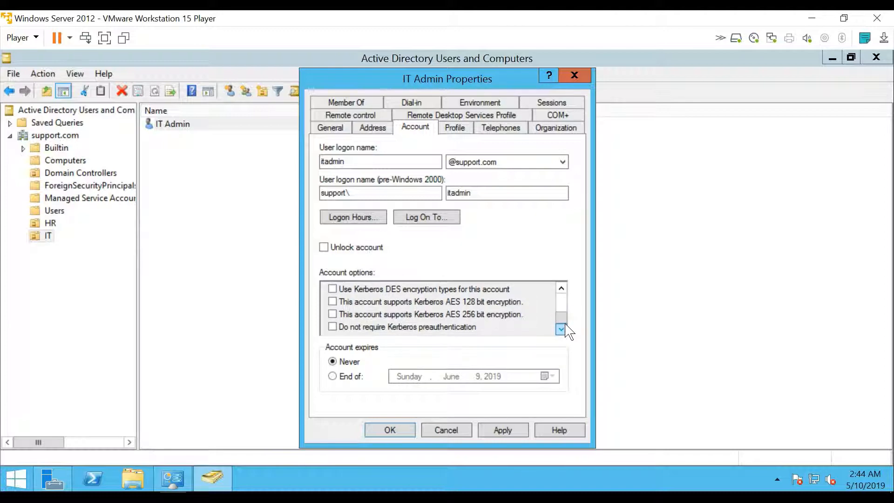
Make IT Admin's home folder connect as drive E:, then view the user's telephone details.
click(458, 132)
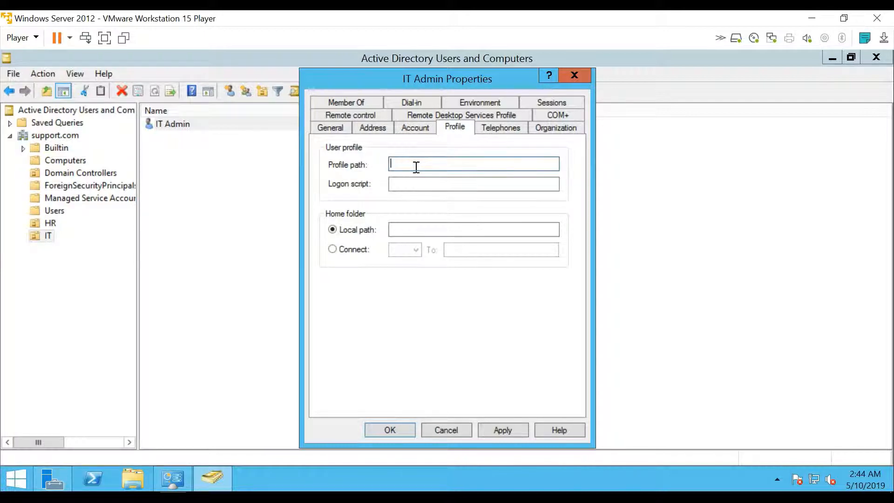
text(\)
click(362, 252)
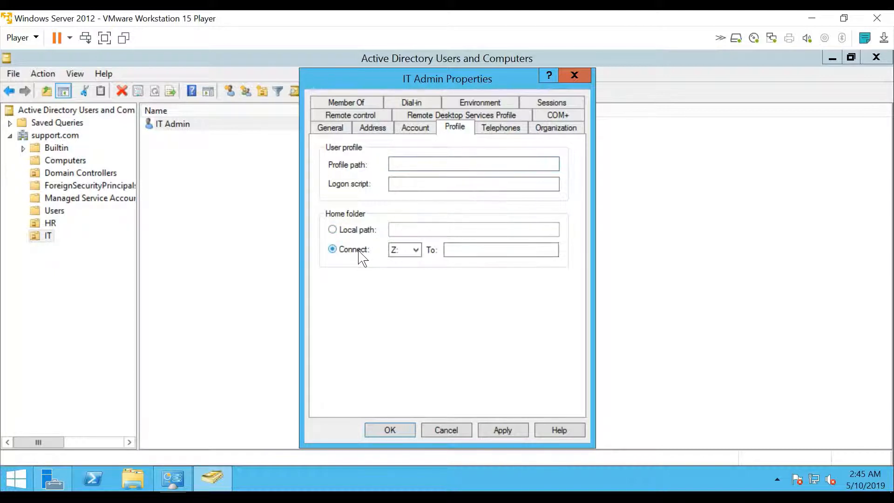
click(416, 251)
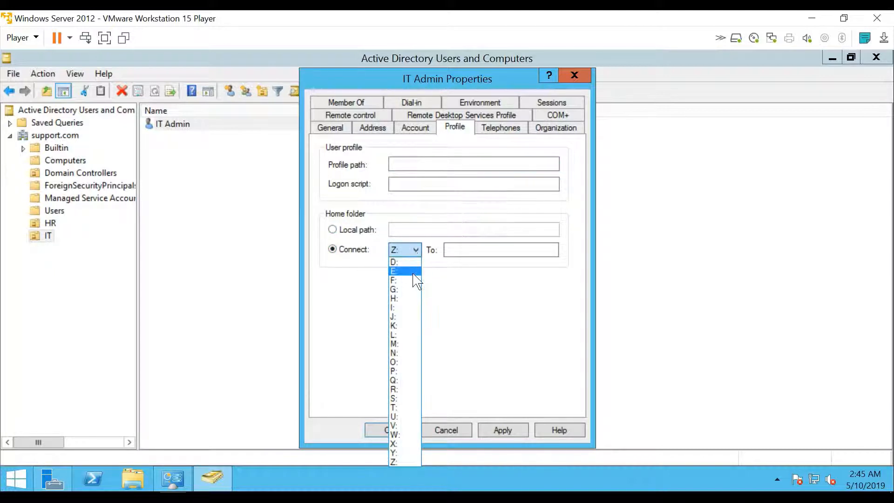
click(413, 277)
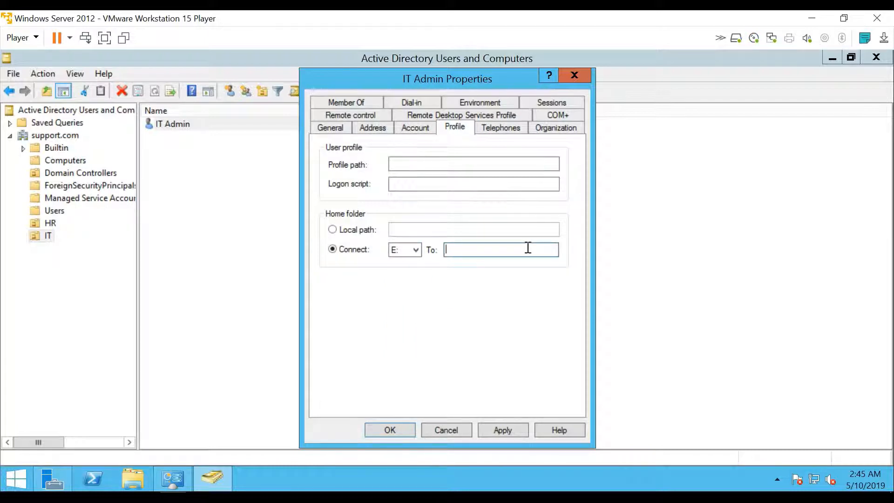
click(508, 126)
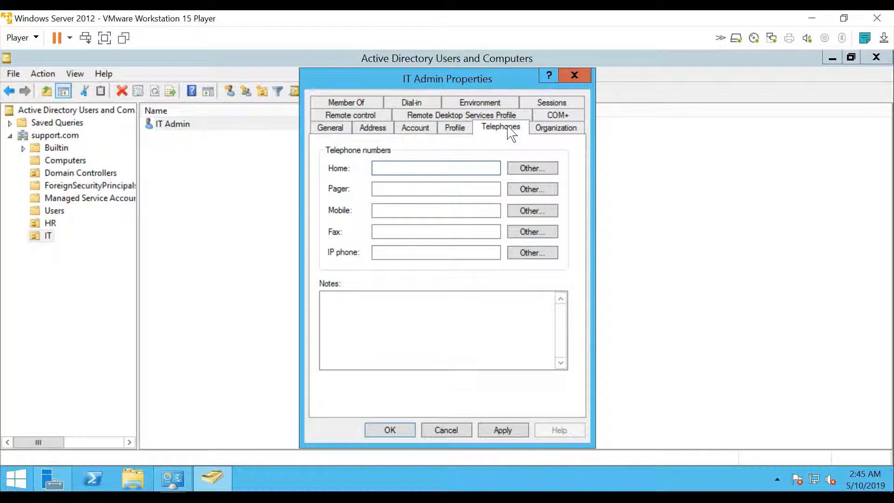
Check IT Admin's organization details and group memberships, which list only Domain Users.
click(571, 129)
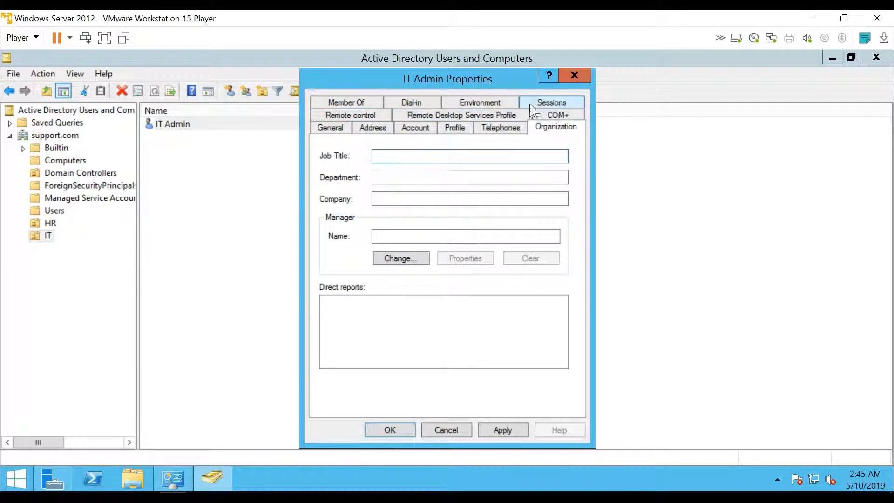
click(361, 101)
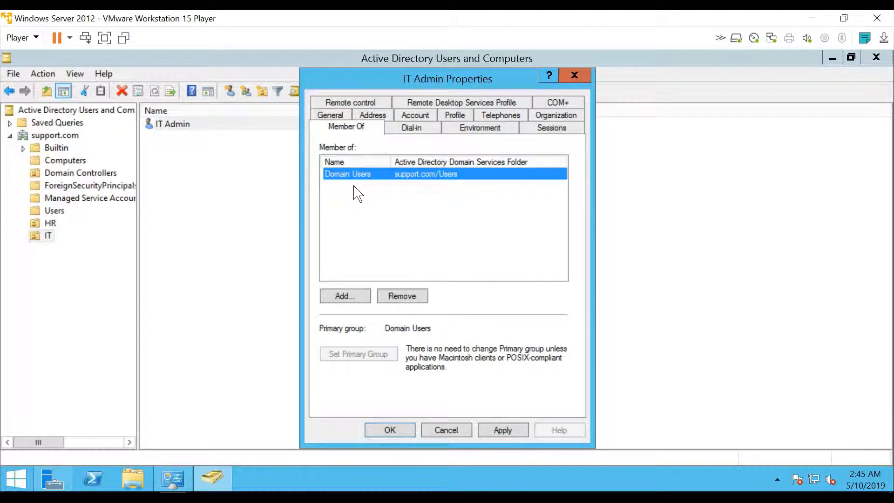
Start adding IT Admin to a group, keeping support.com as location and default object types.
click(345, 295)
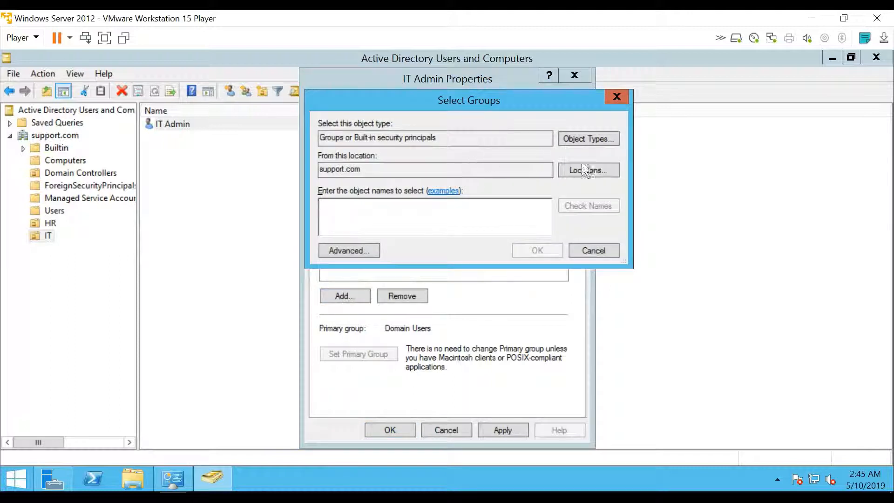
click(601, 171)
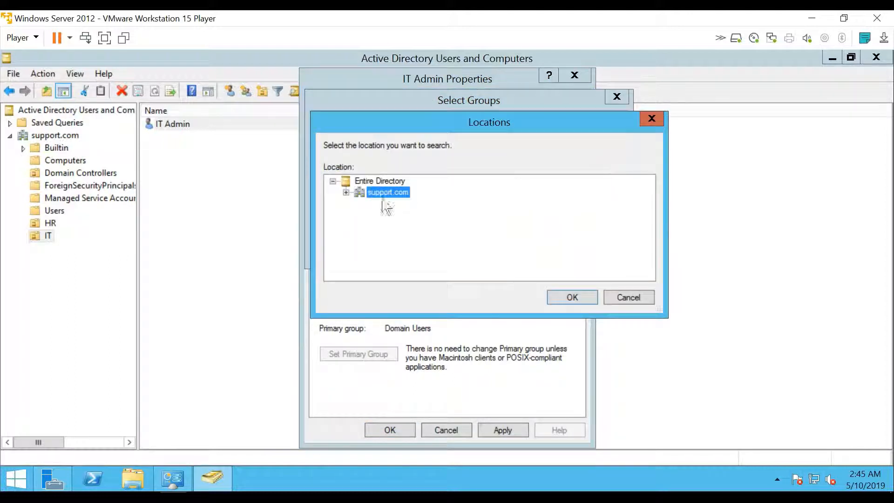
click(346, 193)
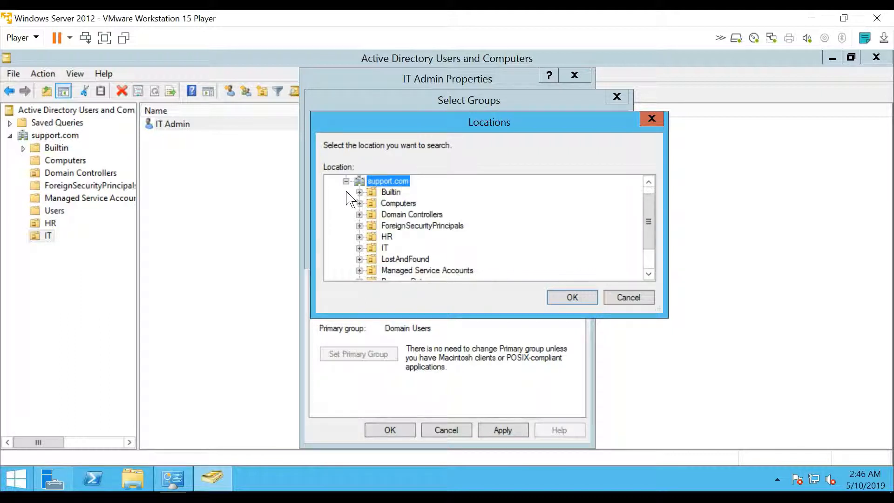
click(346, 193)
click(659, 121)
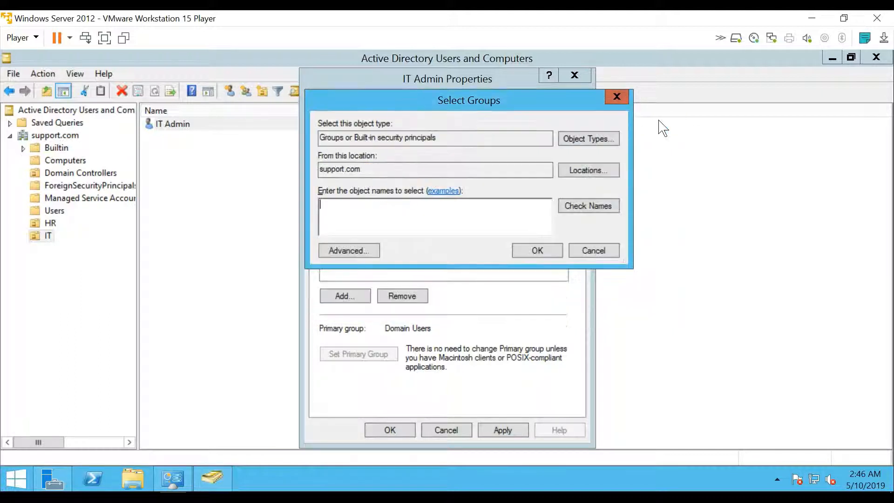
click(579, 146)
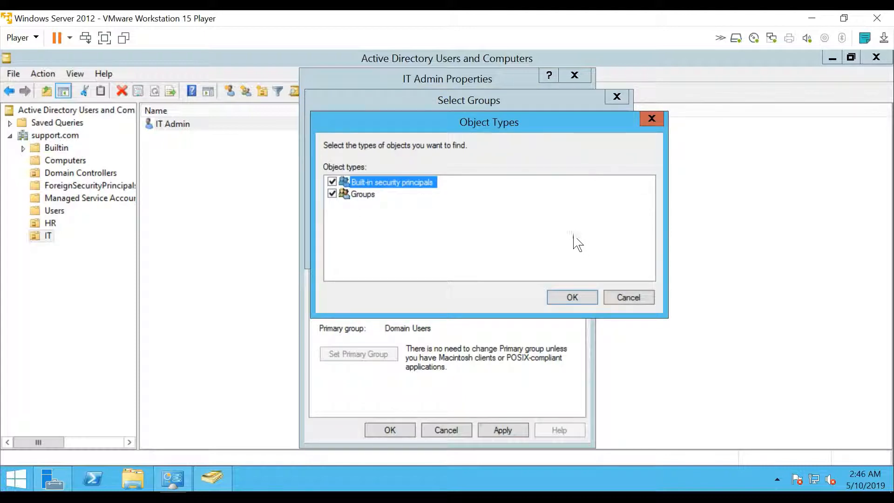
click(639, 301)
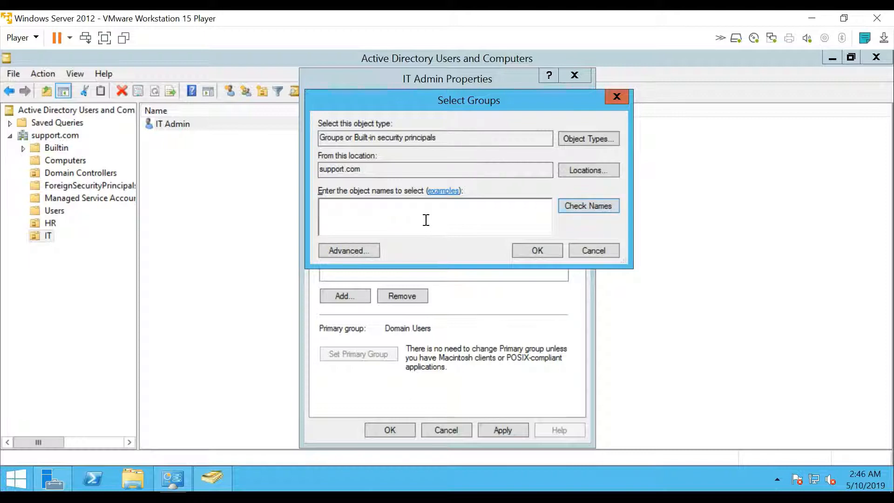
key(BackSpace)
key(BackSpace)
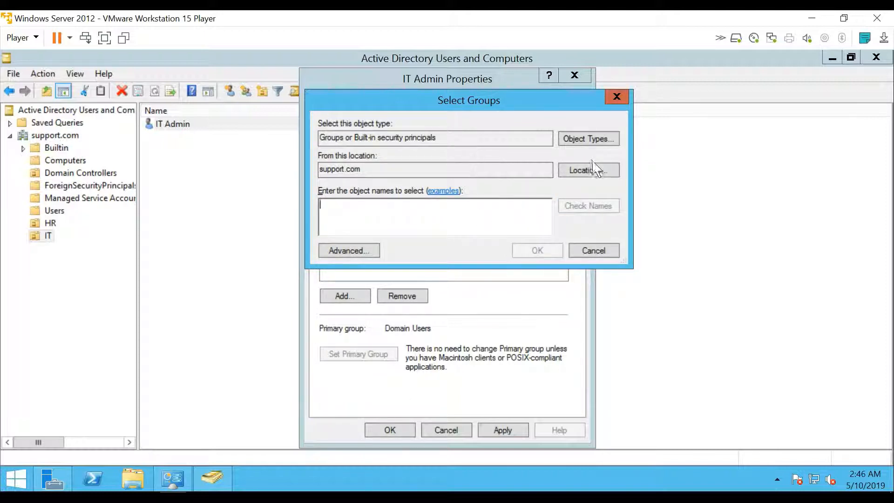
Find all groups in support.com and add IT Admin to the Administrators group.
click(362, 252)
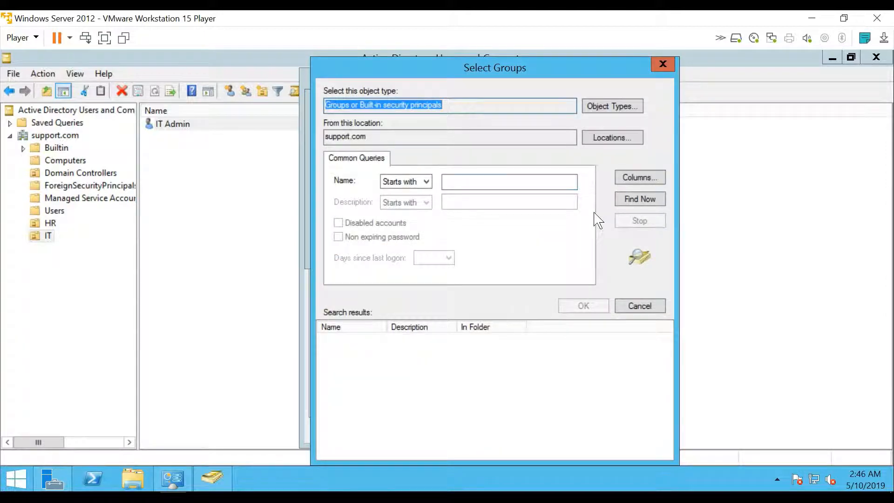
click(514, 180)
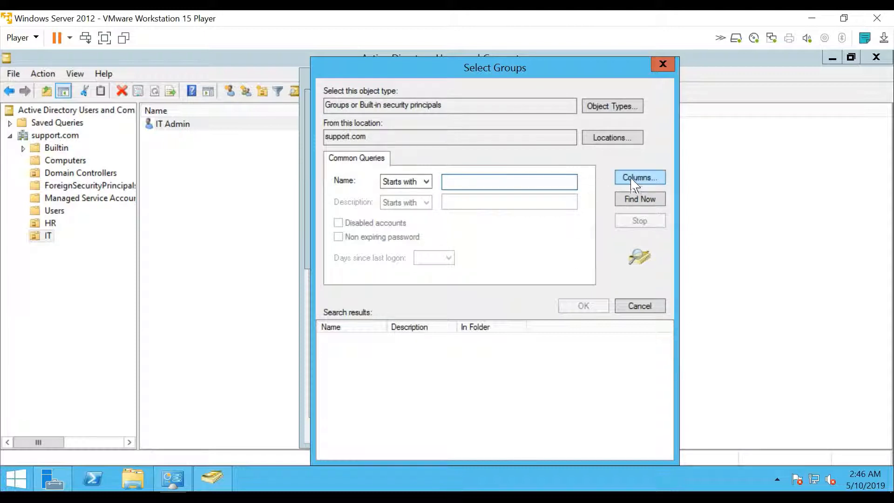
click(634, 198)
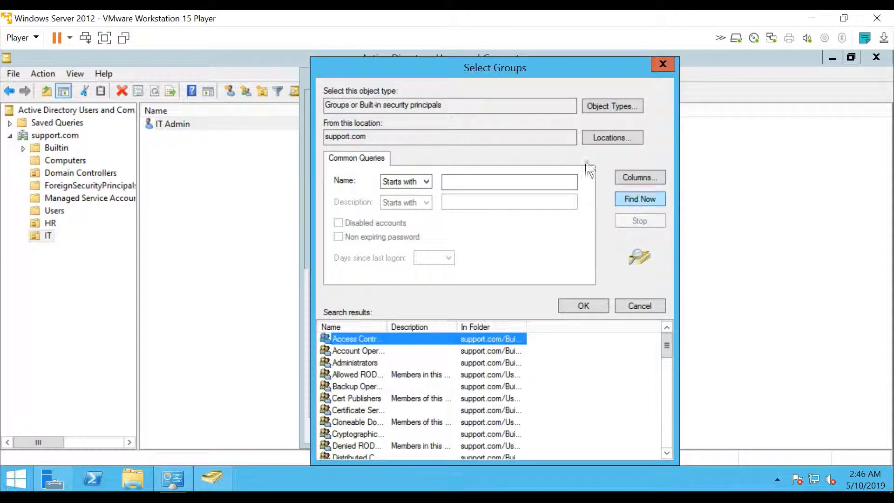
drag(466, 70, 445, 63)
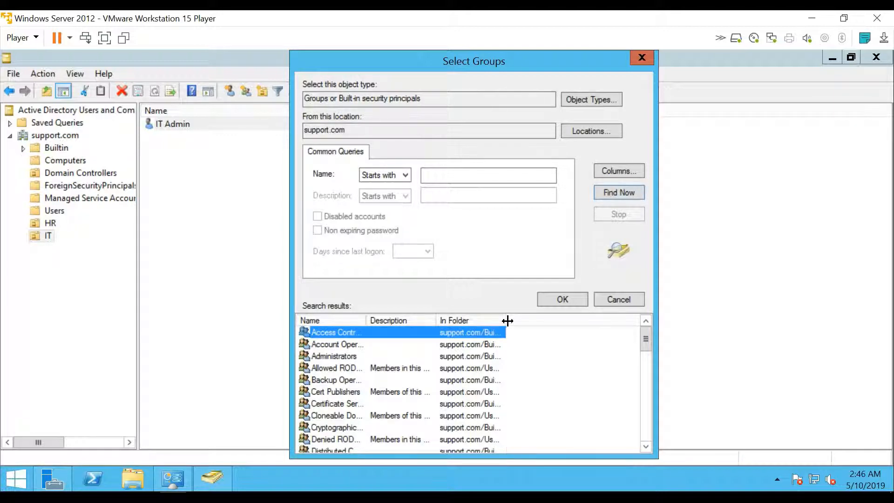
drag(507, 321, 534, 320)
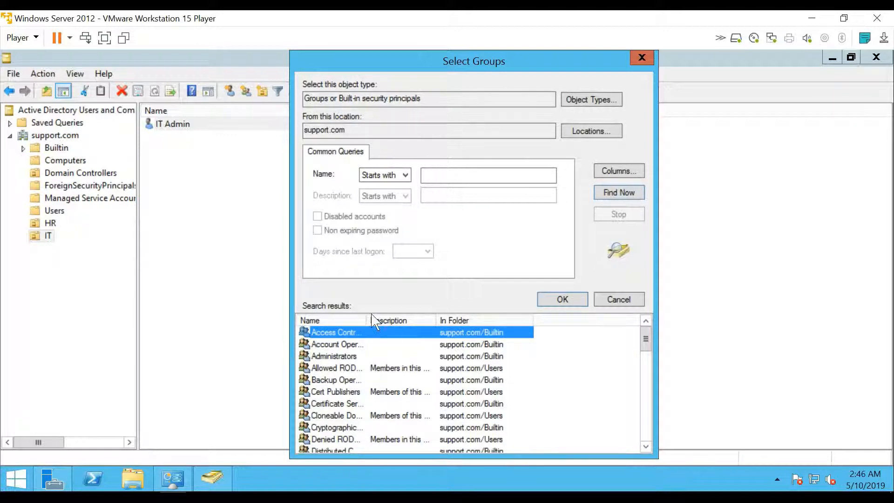
drag(367, 319, 427, 320)
double_click(348, 356)
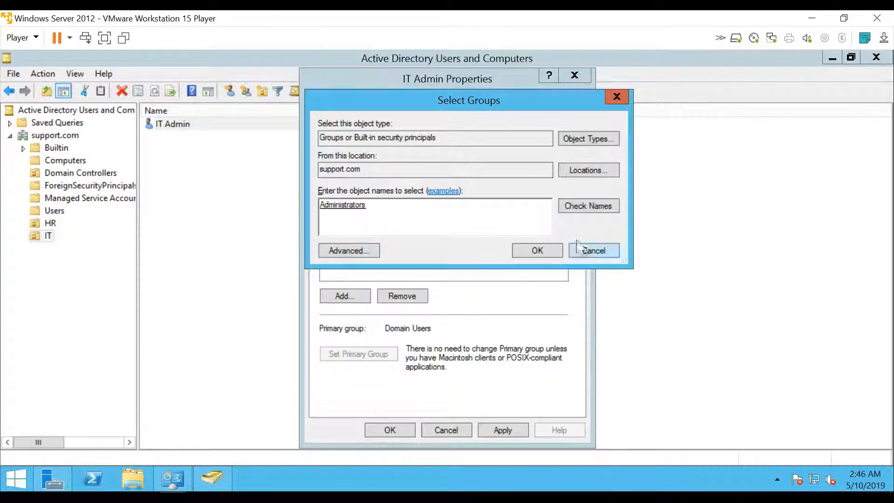
click(535, 251)
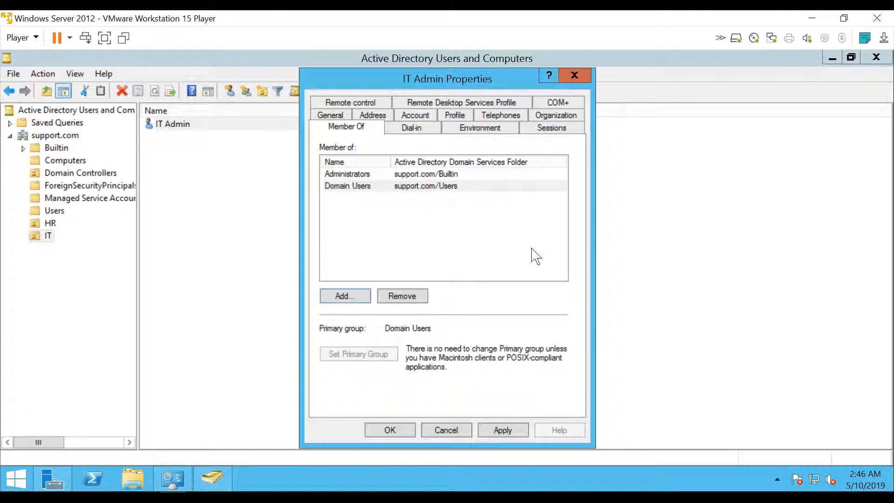
Search support.com groups with Advanced Find Now and add IT Admin to Domain Admins.
click(353, 175)
click(345, 296)
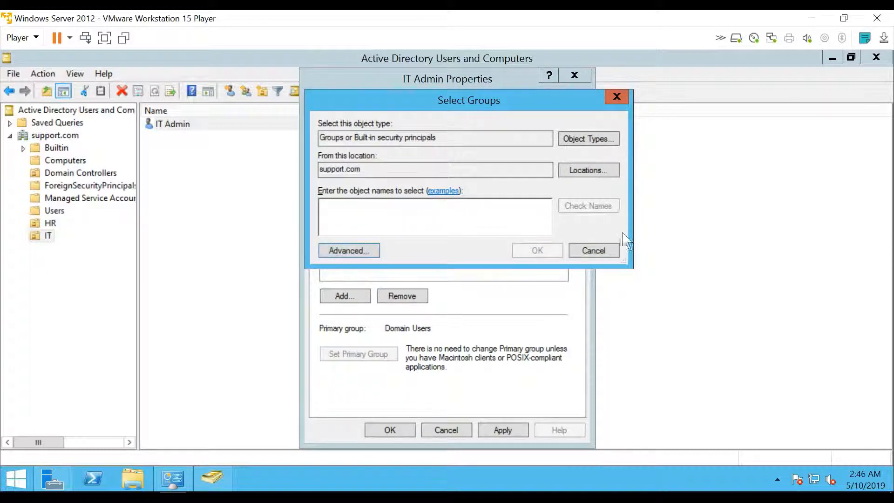
click(372, 254)
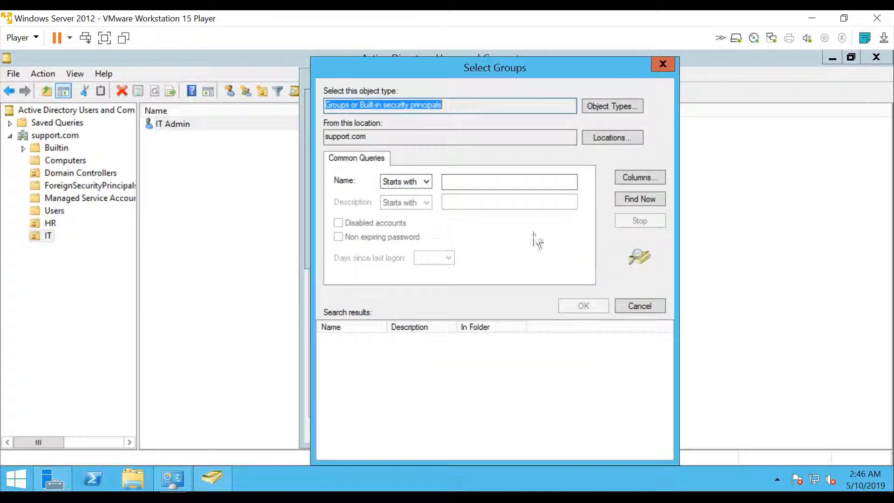
click(640, 199)
click(450, 351)
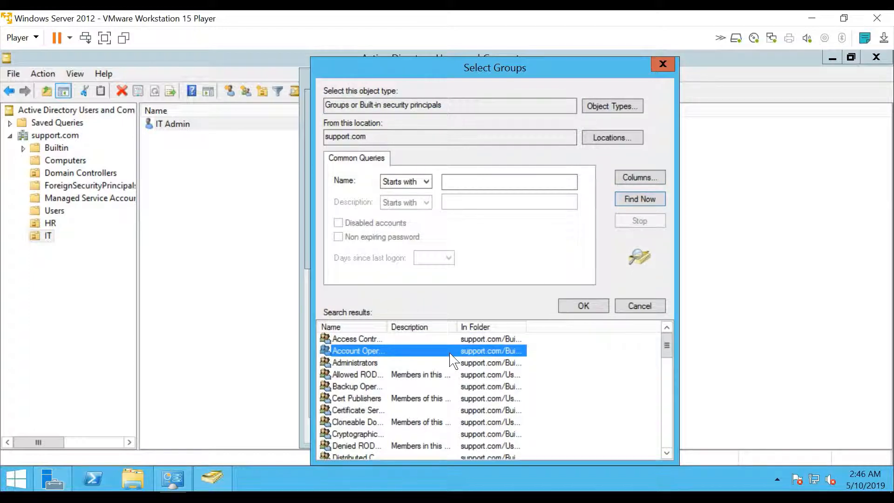
key(d)
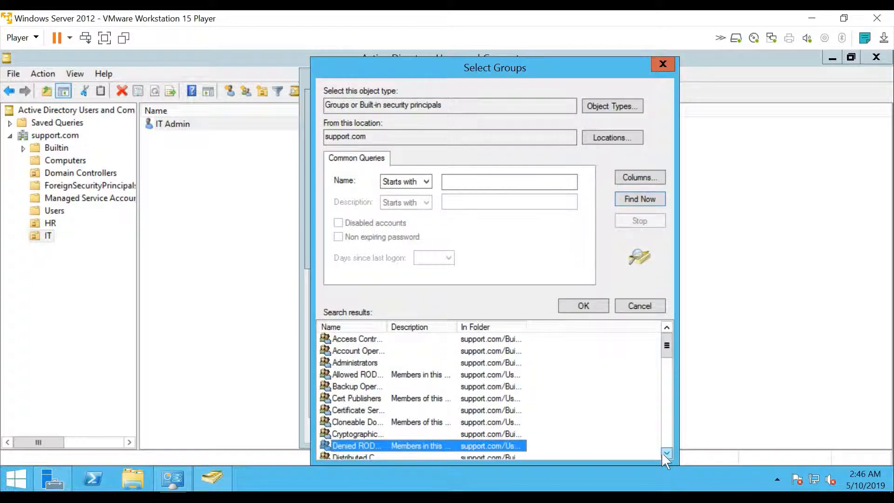
drag(667, 453, 667, 453)
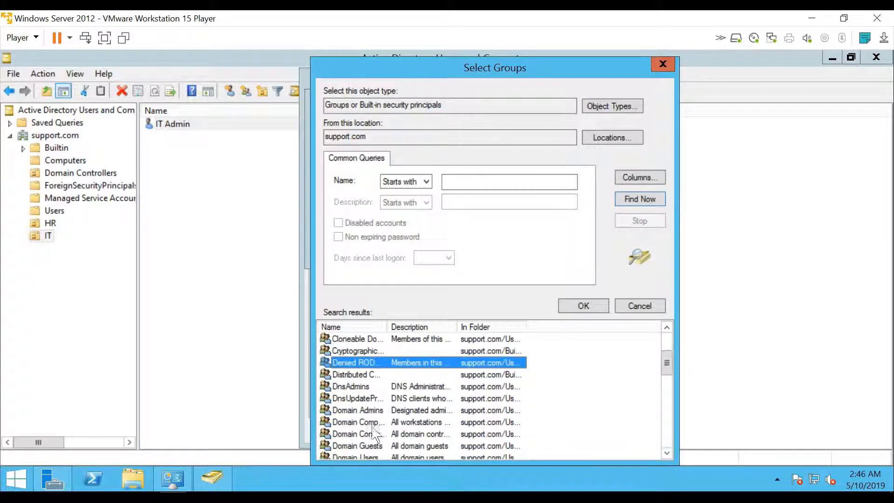
click(365, 411)
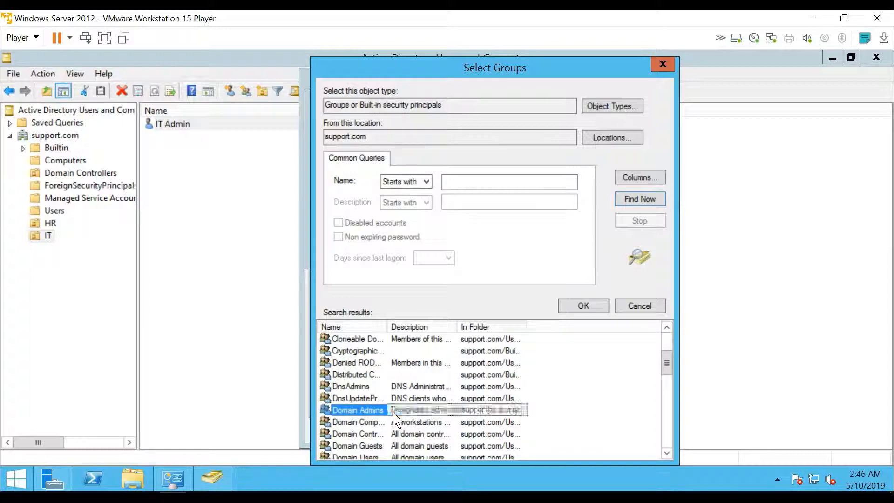
double_click(410, 412)
click(537, 251)
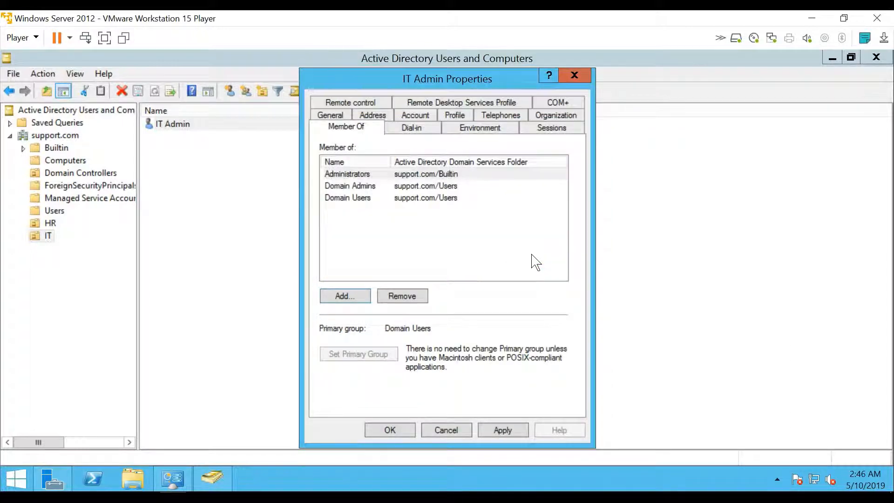
Fix the invalid home folder path error by choosing Local path on the Profile tab, then apply and close.
click(515, 434)
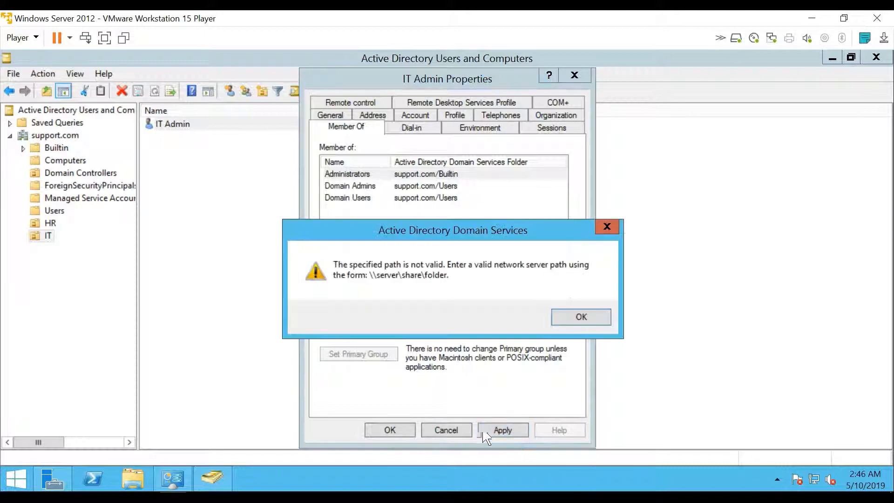
click(580, 318)
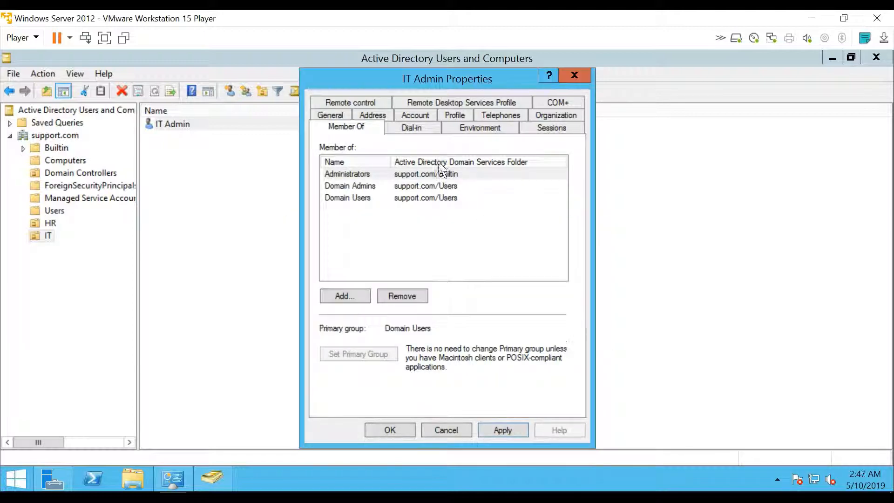
click(433, 115)
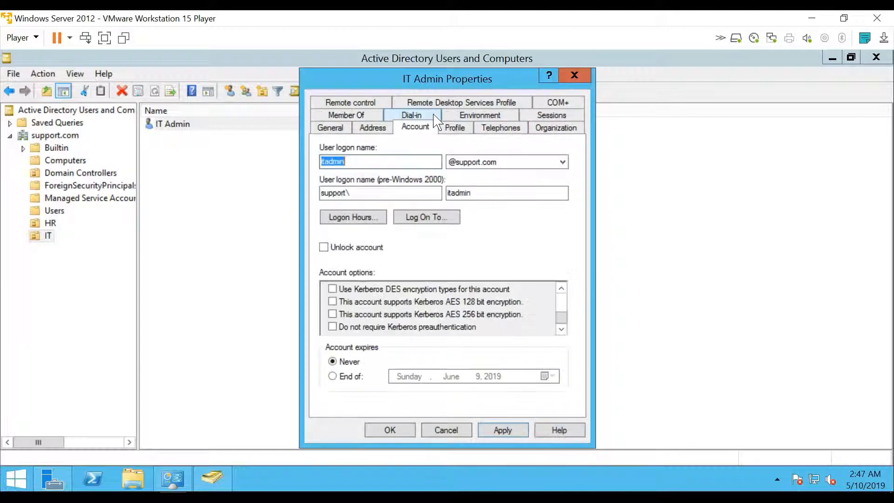
click(454, 127)
click(452, 164)
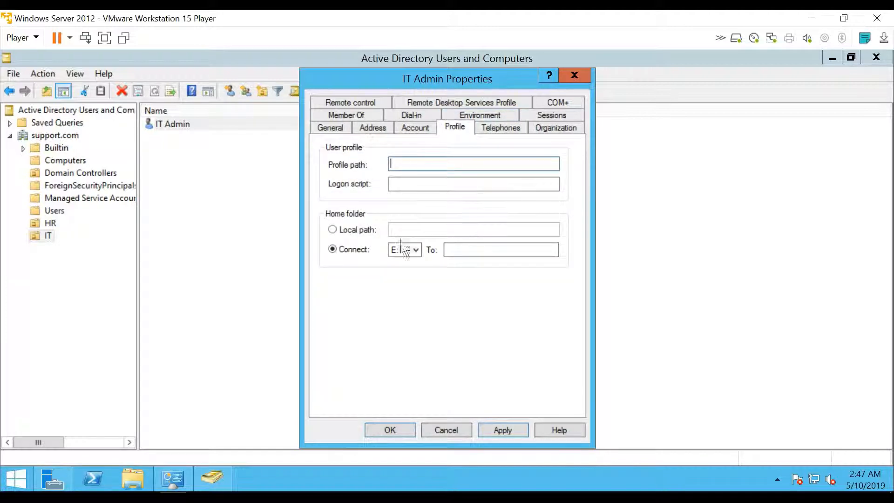
click(375, 230)
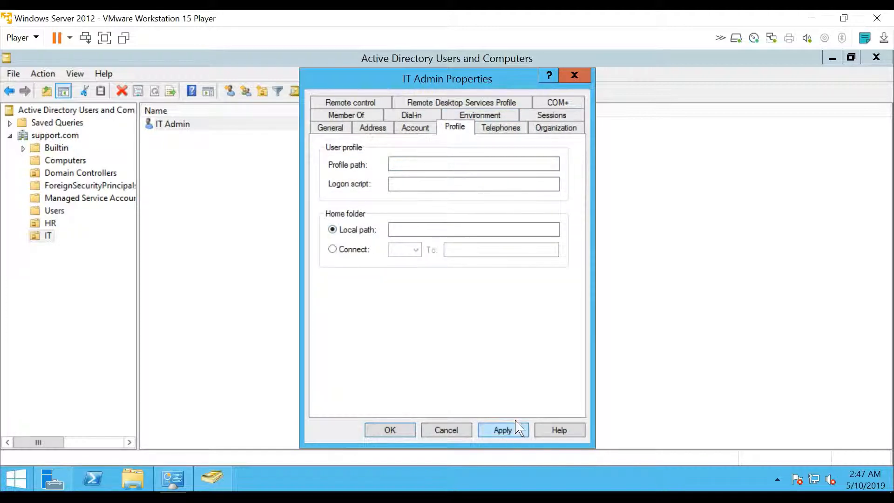
click(500, 432)
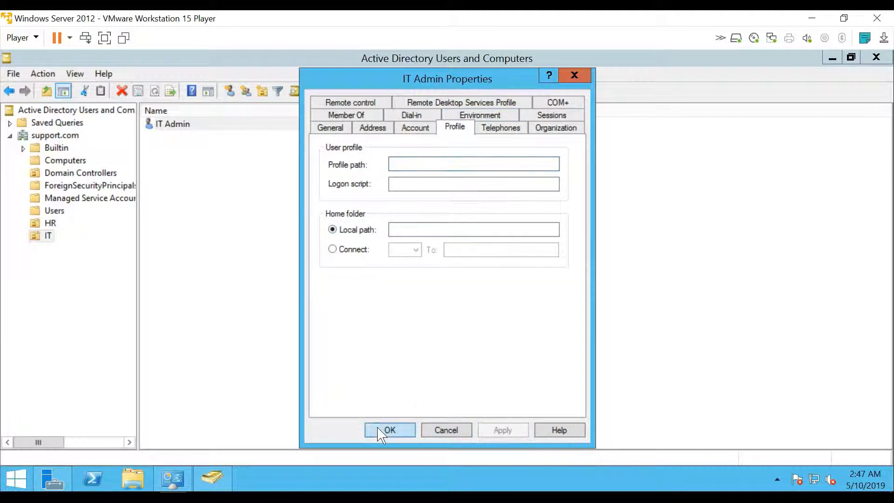
click(389, 429)
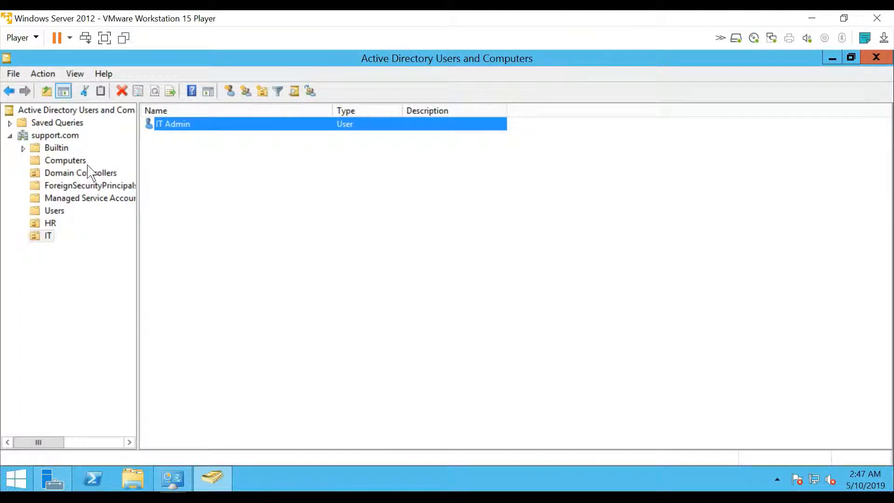
click(66, 160)
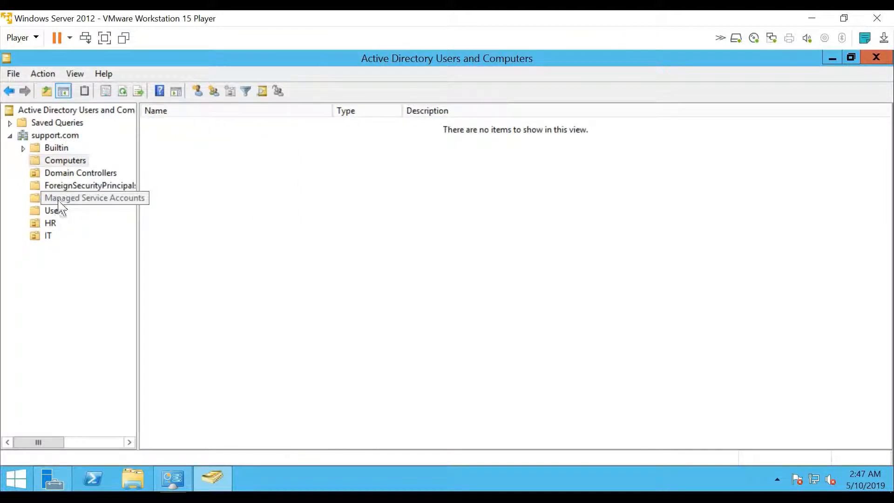
click(55, 211)
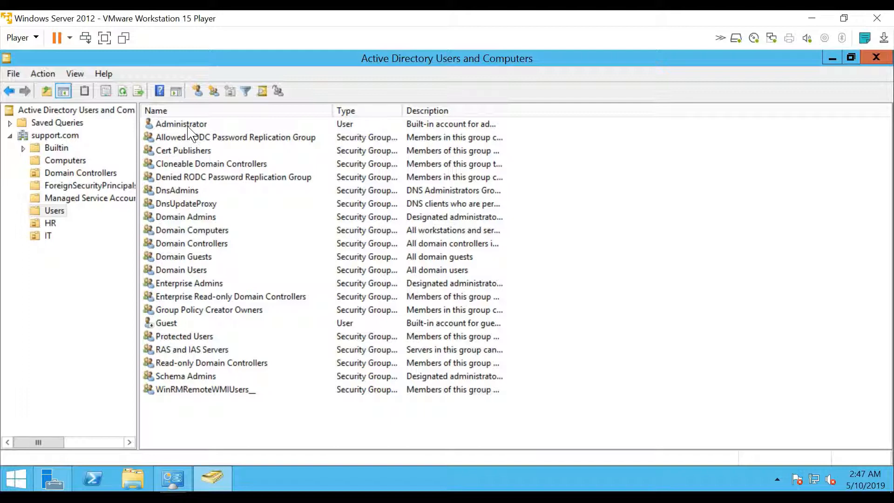
double_click(183, 217)
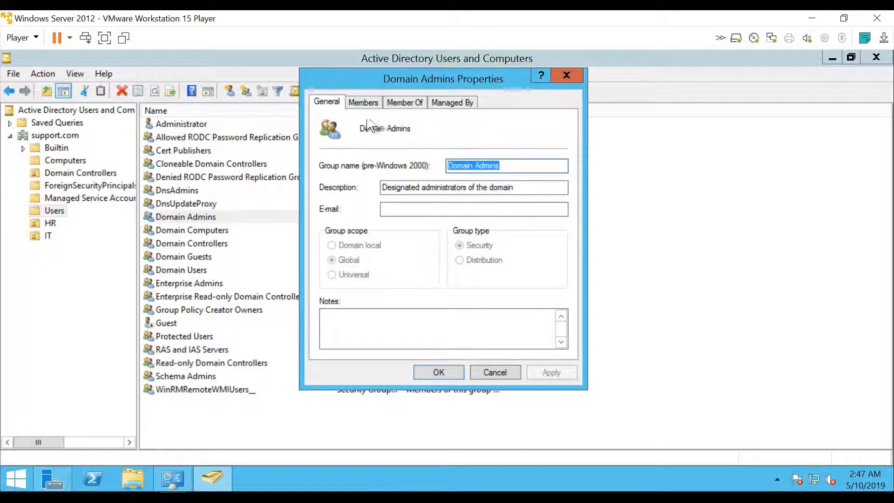
click(367, 104)
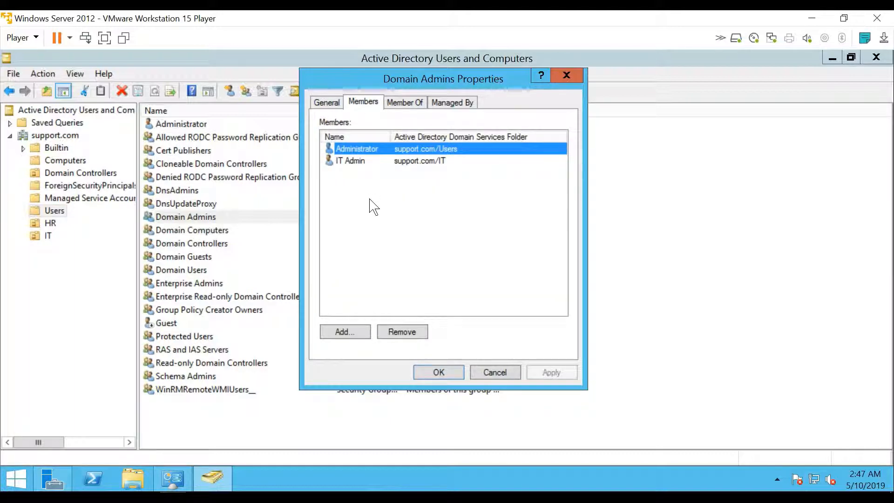
click(352, 164)
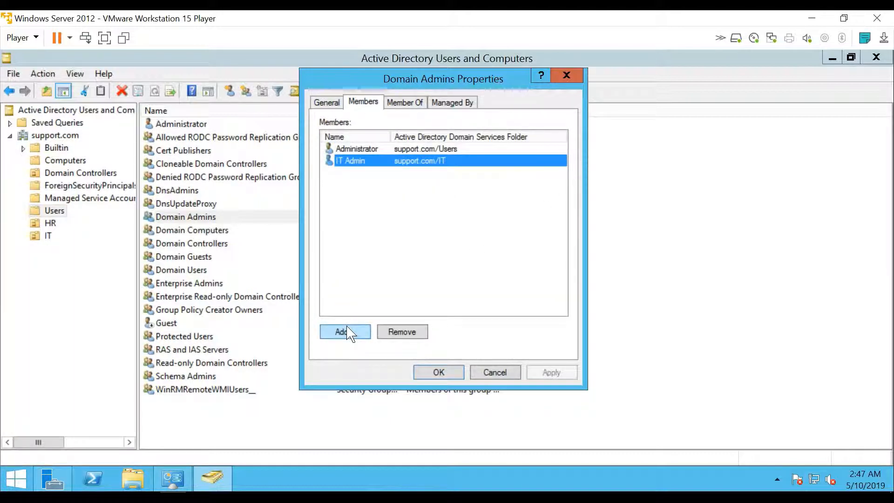
click(566, 76)
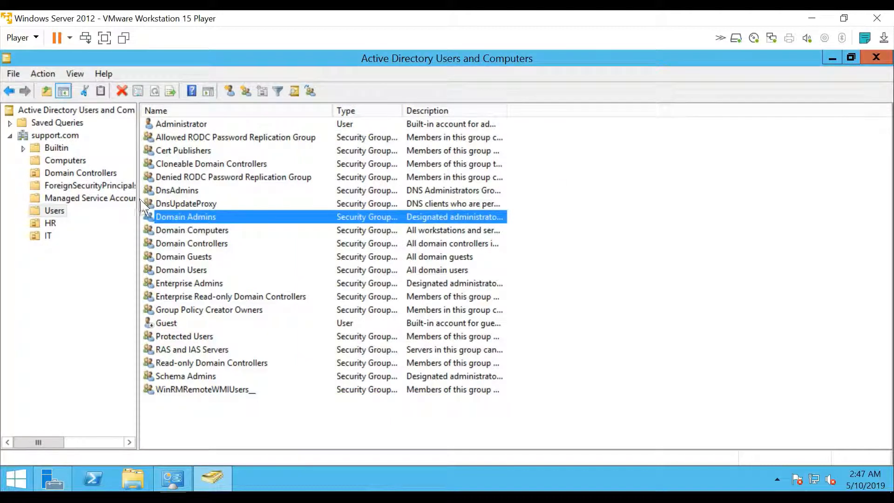
click(49, 236)
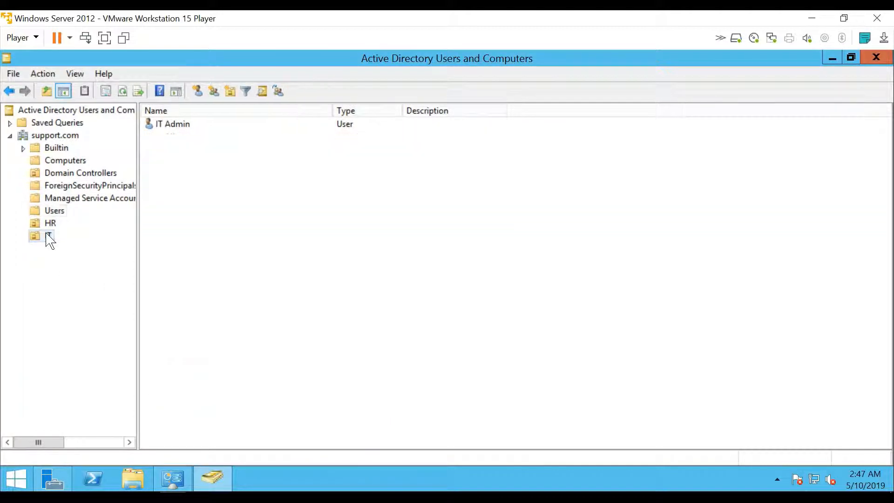
click(170, 124)
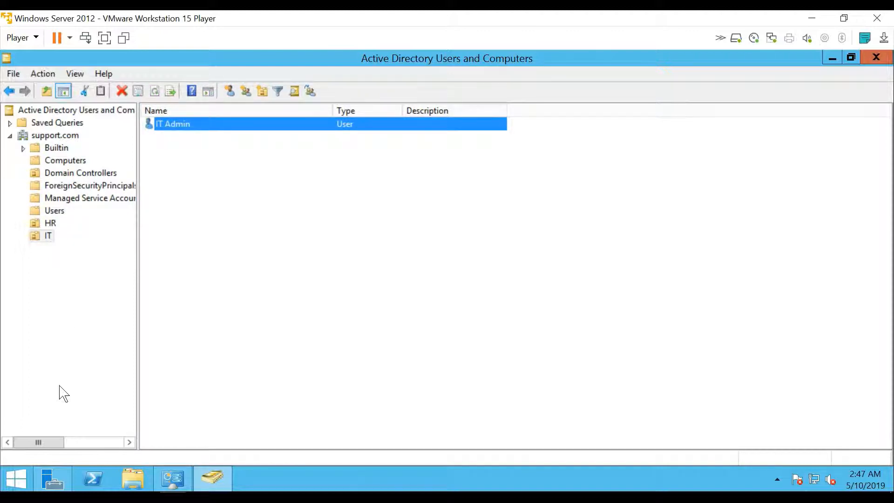
Sign out of the administrator session using the account menu on the Start screen.
click(13, 483)
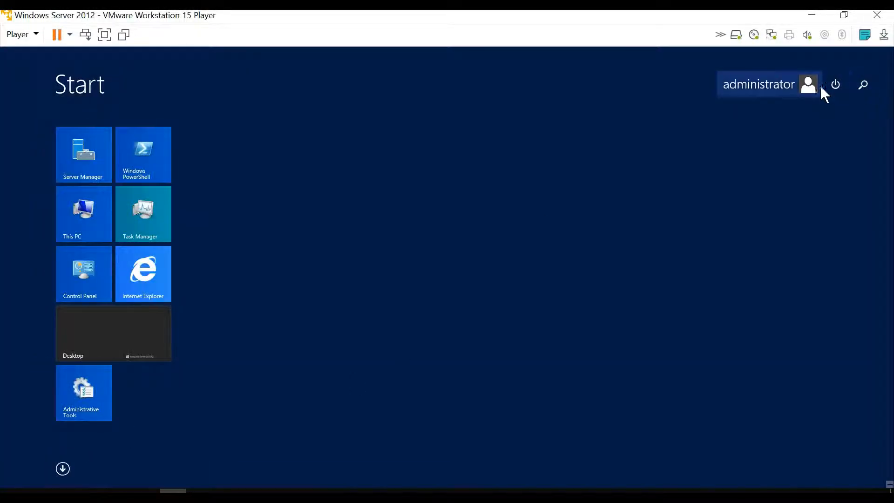
click(834, 85)
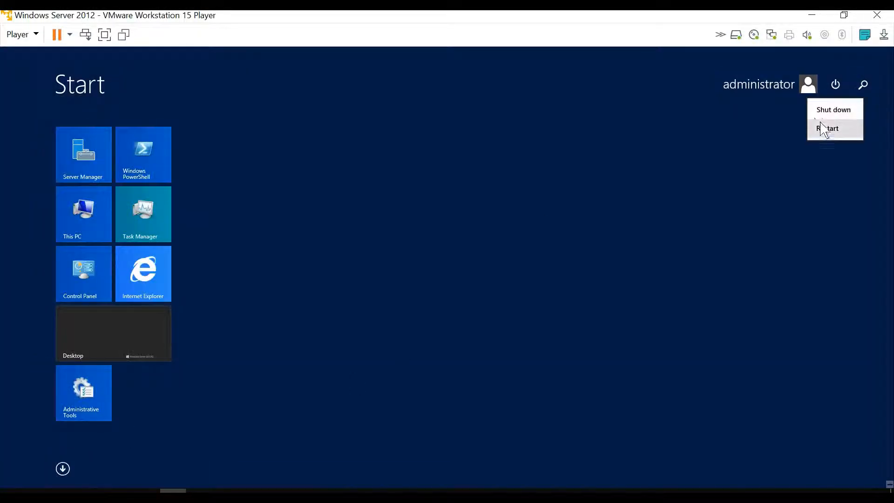
click(750, 86)
click(794, 89)
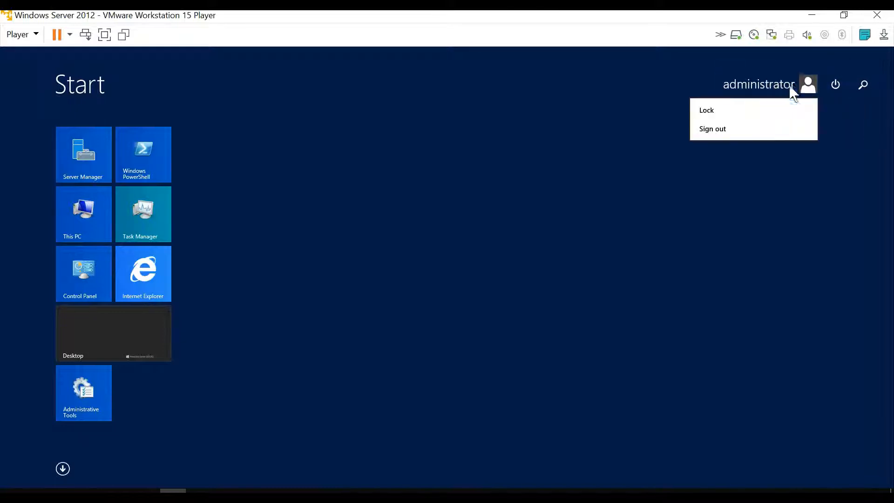
click(723, 132)
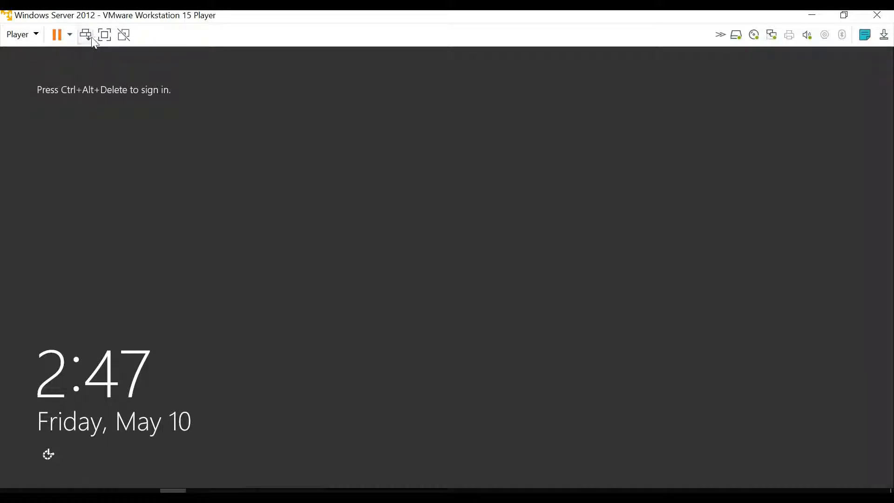
Sign in as Other user with username itadmin and the account password.
click(86, 35)
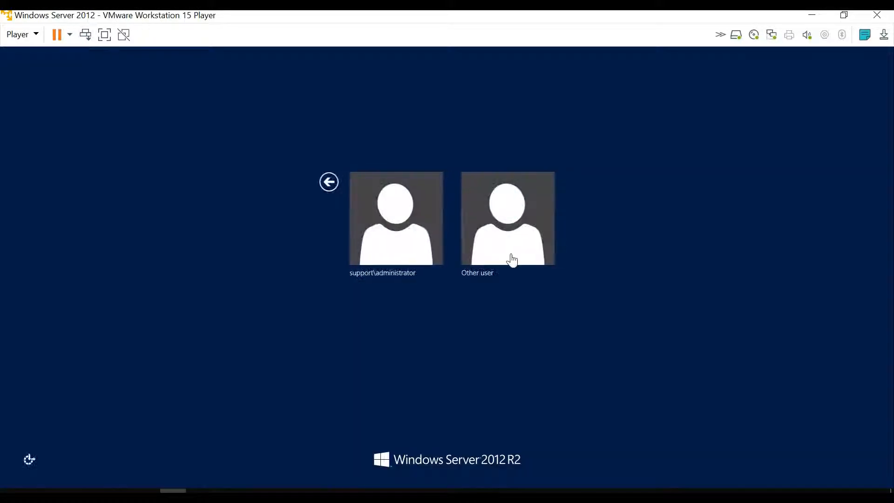
click(495, 253)
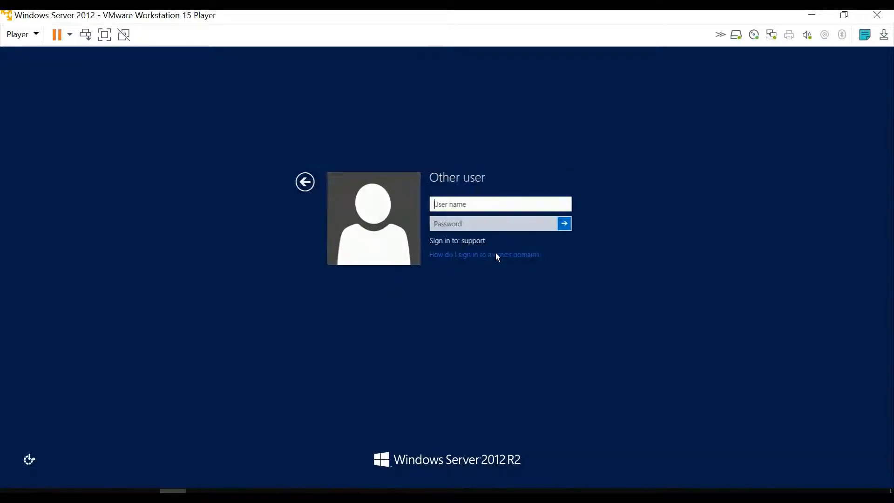
text(i)
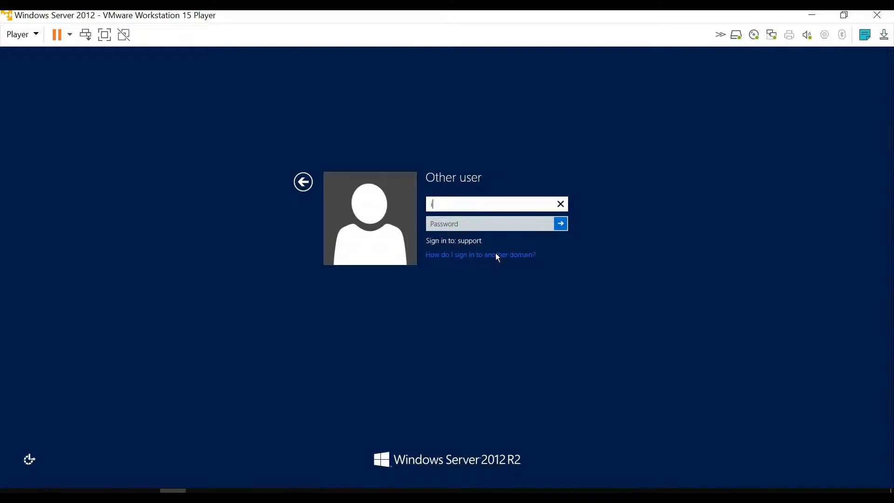
text(tadmin)
key(Tab)
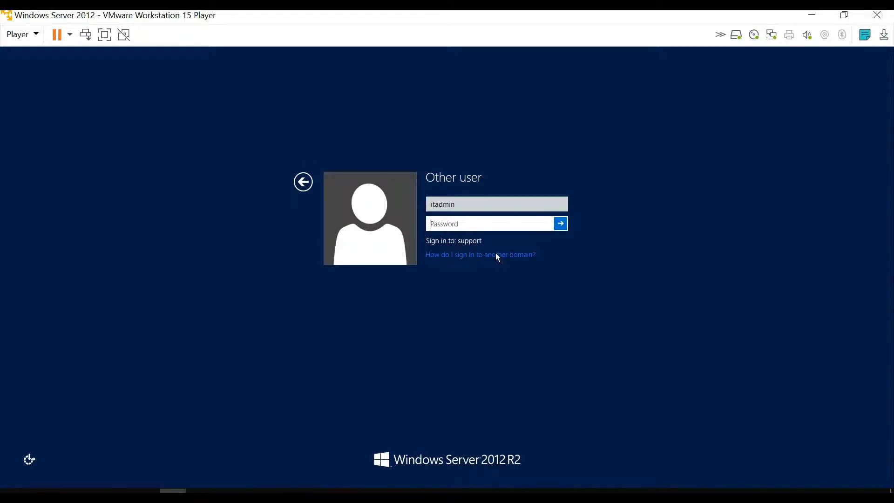
text(************)
key(Return)
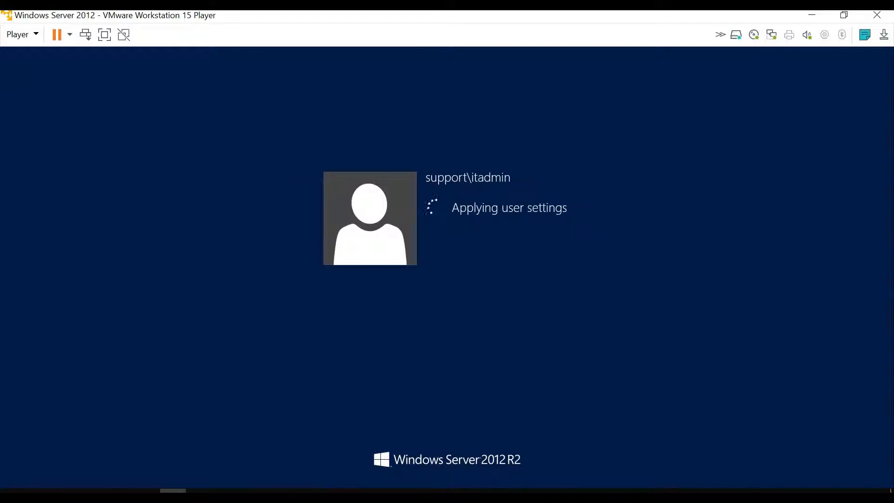
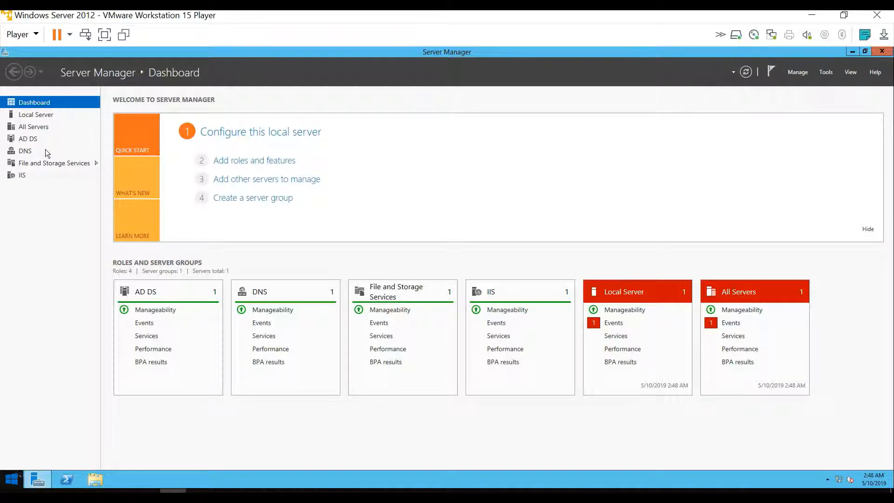
Show the File and Storage Services Servers page, then reveal the hidden tray icons.
click(28, 166)
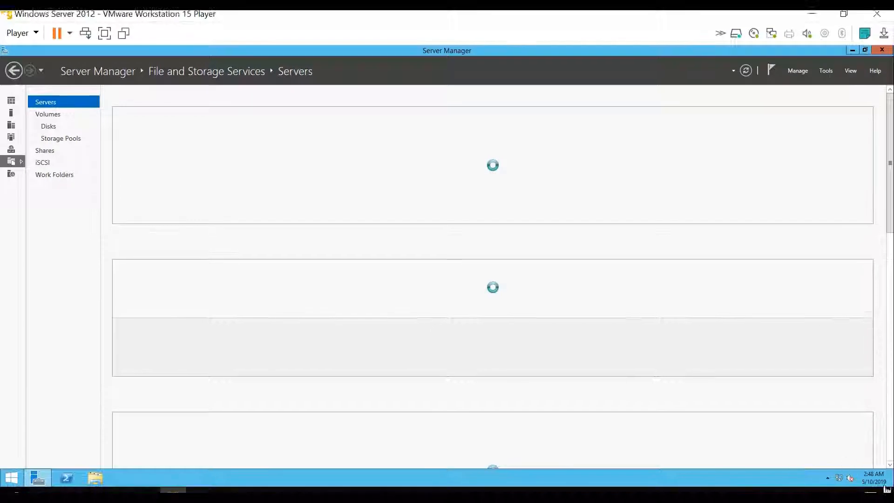
click(734, 482)
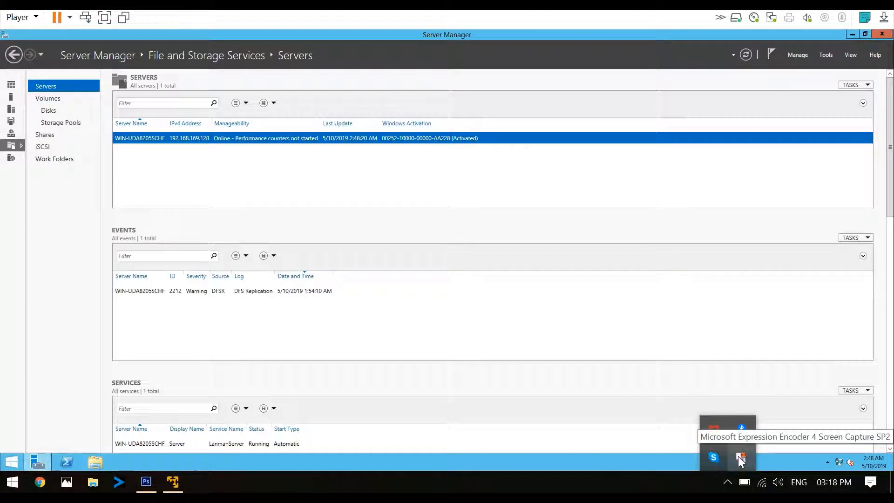
Stop the Expression Encoder 4 screen recording from its tray icon menu.
right_click(740, 458)
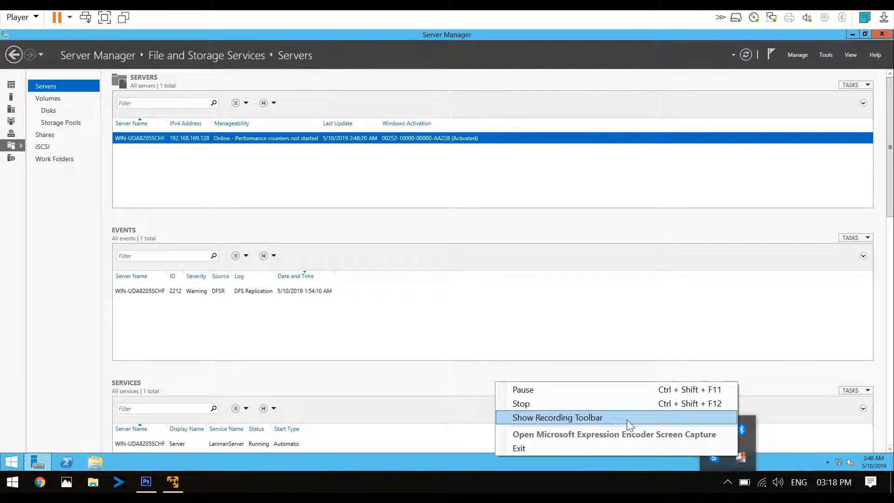
click(577, 412)
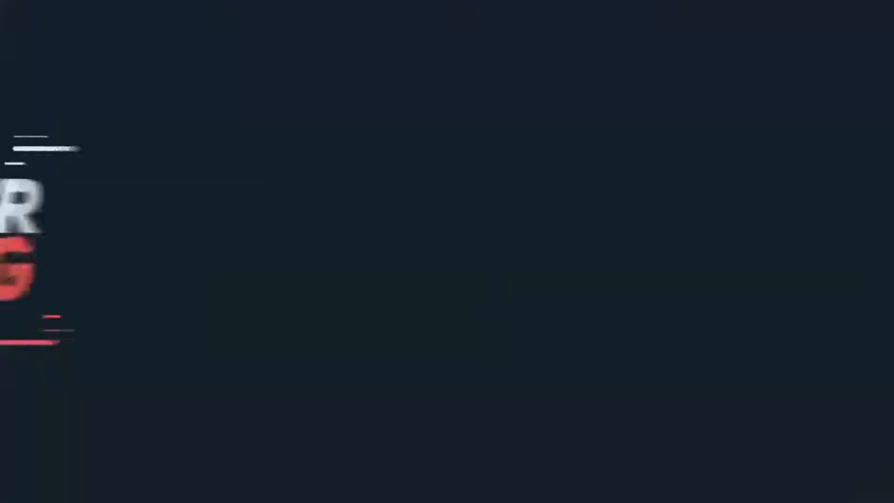